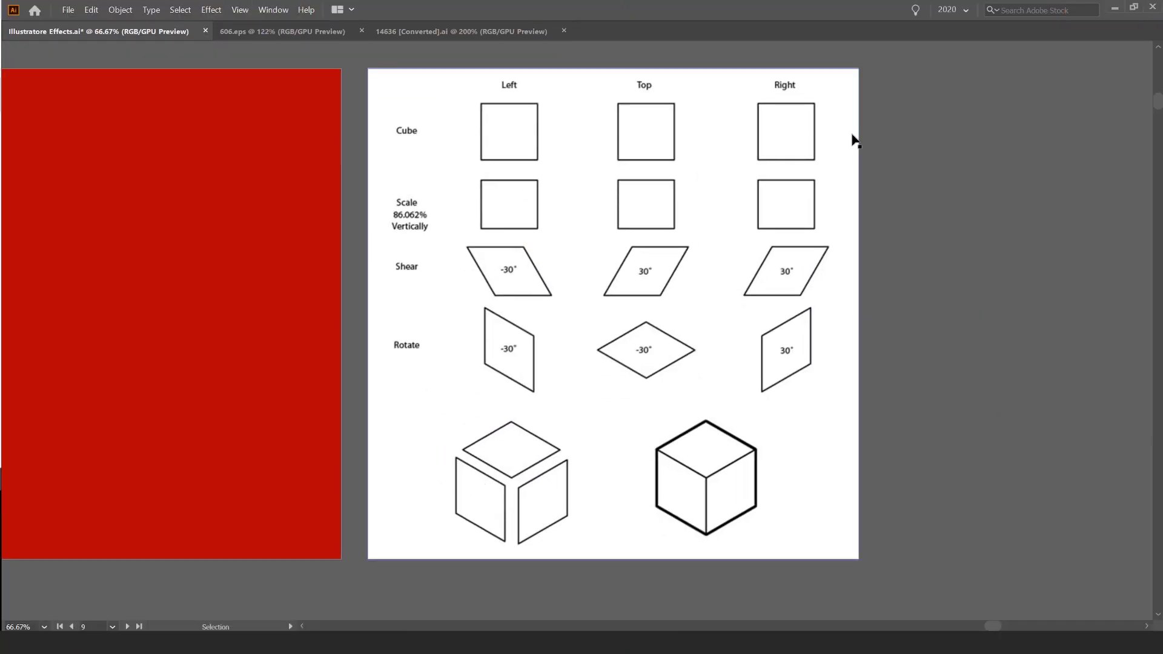
# Examine the isometric reference chart's vertical scale, shear and rotate values for the left, top and right cube faces.
pyautogui.scroll(1, 516, 159)
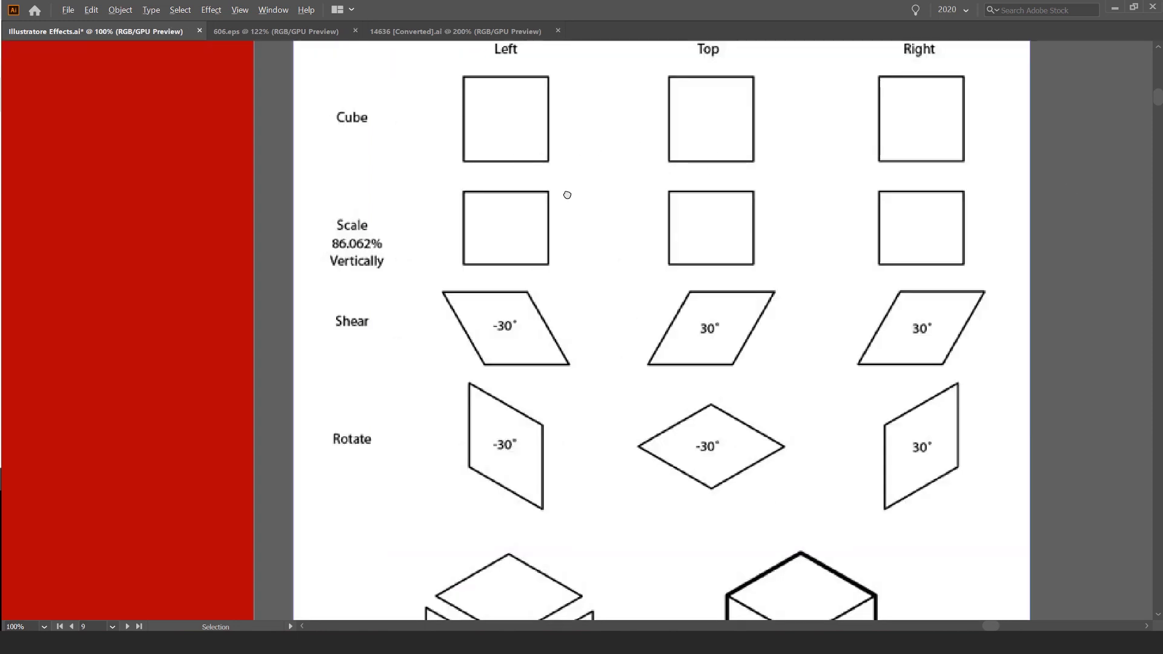
pyautogui.scroll(-1, 526, 161)
pyautogui.moveTo(566, 194); pyautogui.dragTo(557, 178)
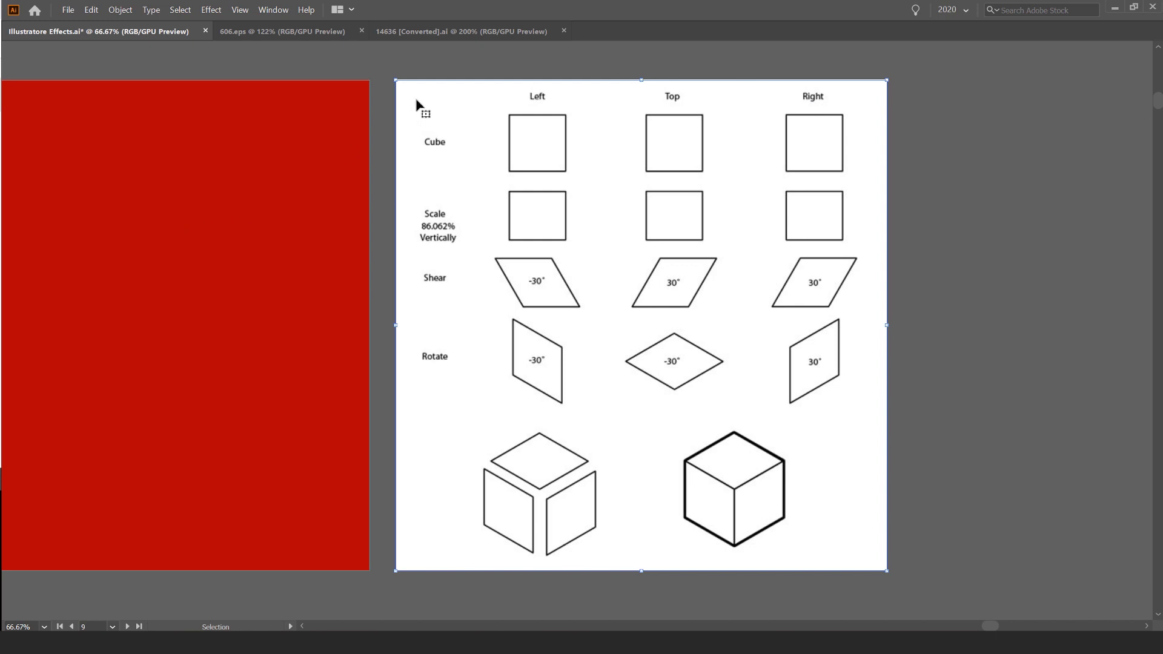
pyautogui.scroll(1, 389, 103)
pyautogui.moveTo(593, 202); pyautogui.dragTo(522, 145)
pyautogui.scroll(-1, 447, 117)
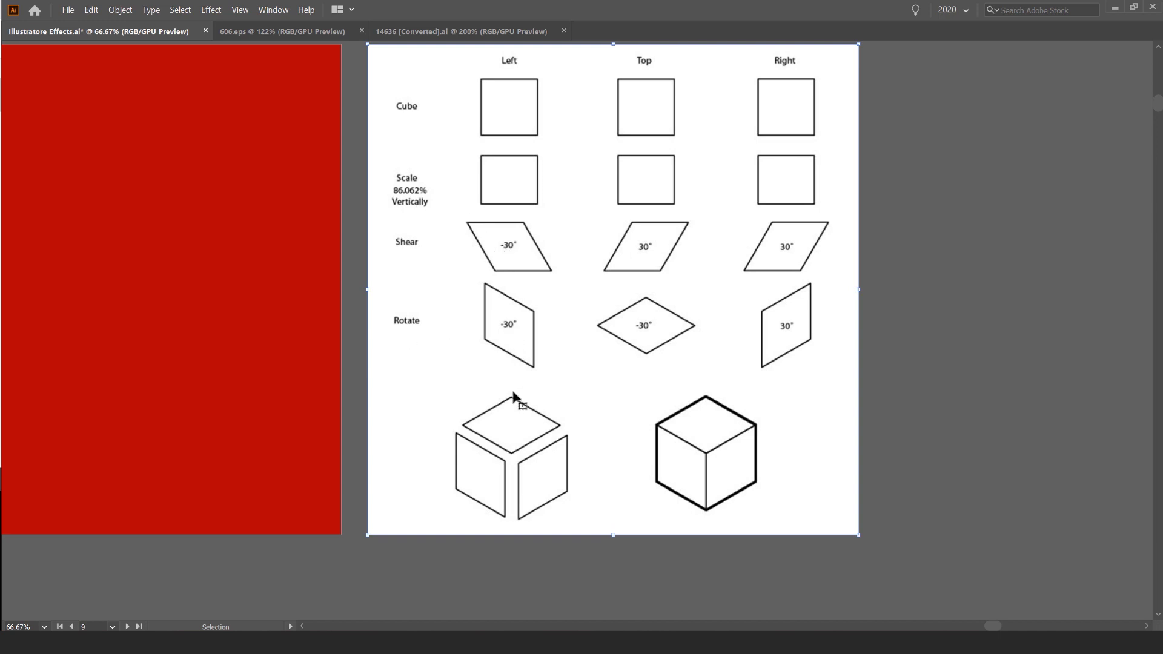
pyautogui.scroll(2, 465, 479)
pyautogui.scroll(-2, 472, 470)
pyautogui.moveTo(678, 139); pyautogui.dragTo(665, 217)
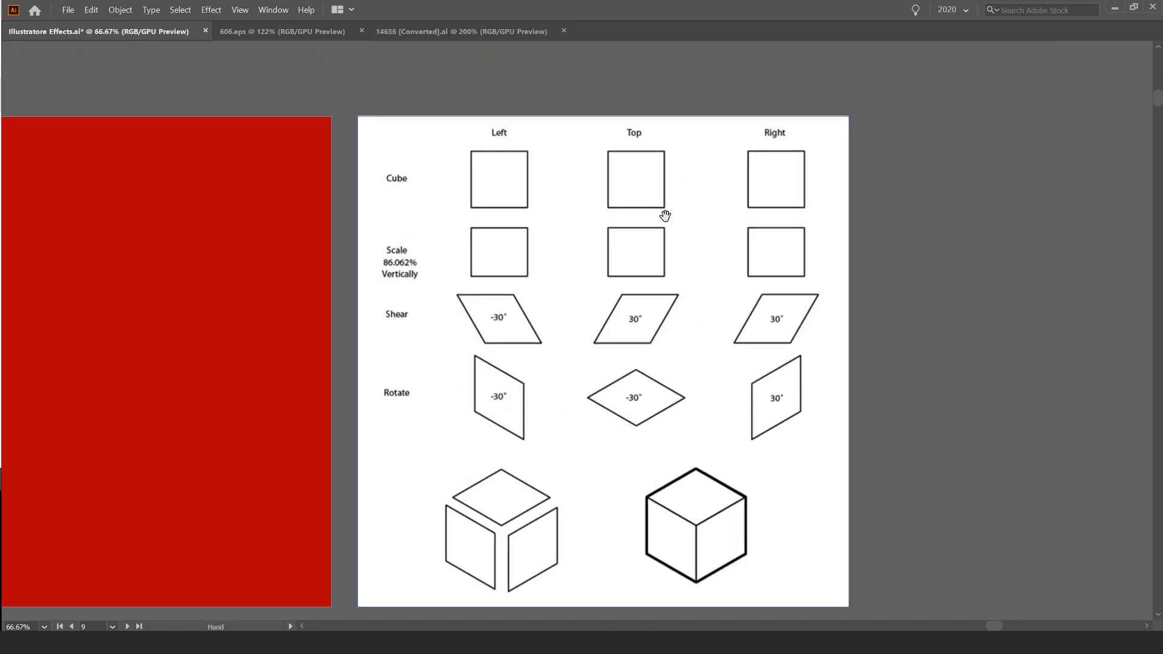
pyautogui.scroll(1, 643, 160)
pyautogui.moveTo(643, 398); pyautogui.dragTo(597, 253)
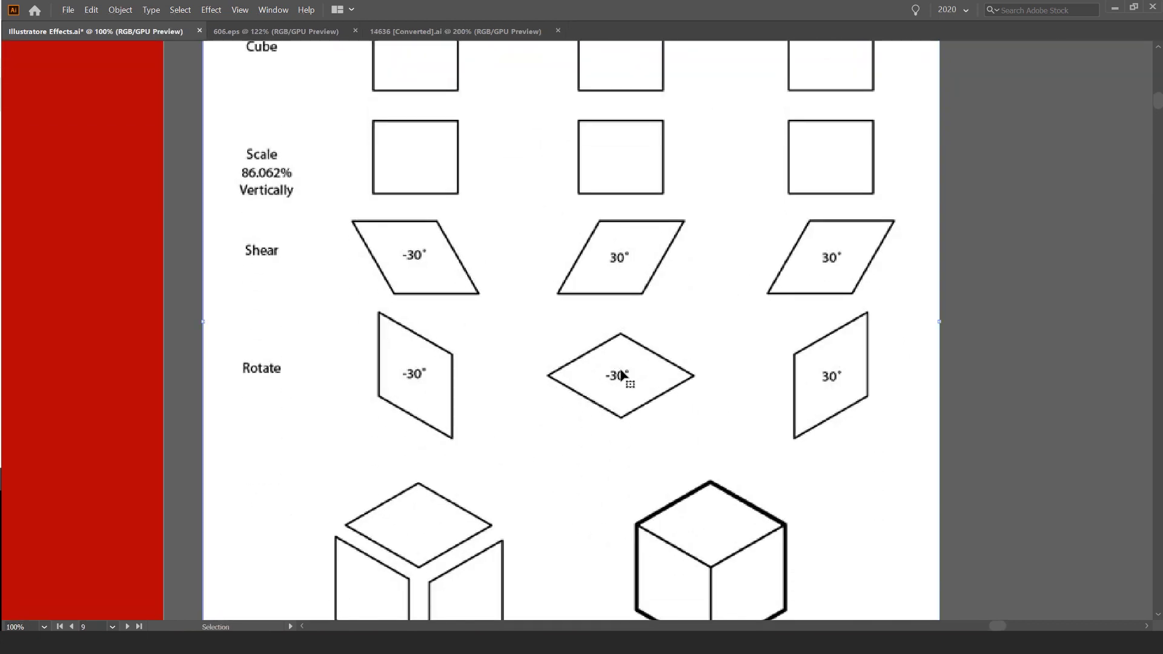
pyautogui.moveTo(616, 389); pyautogui.dragTo(544, 439)
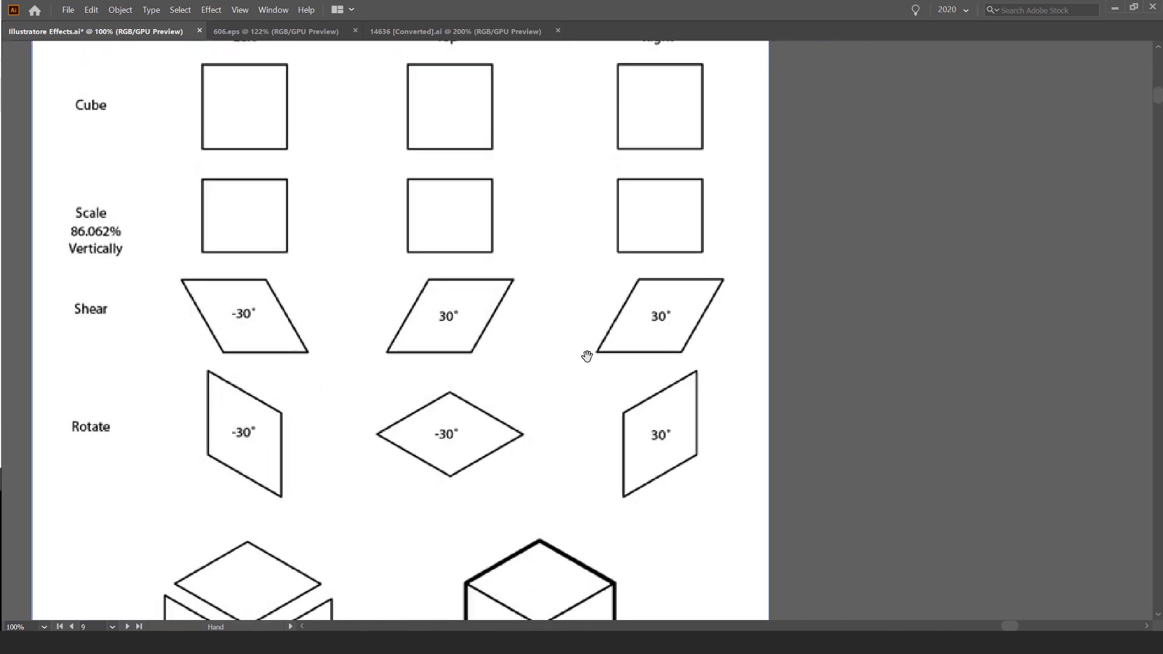
pyautogui.scroll(1, 664, 314)
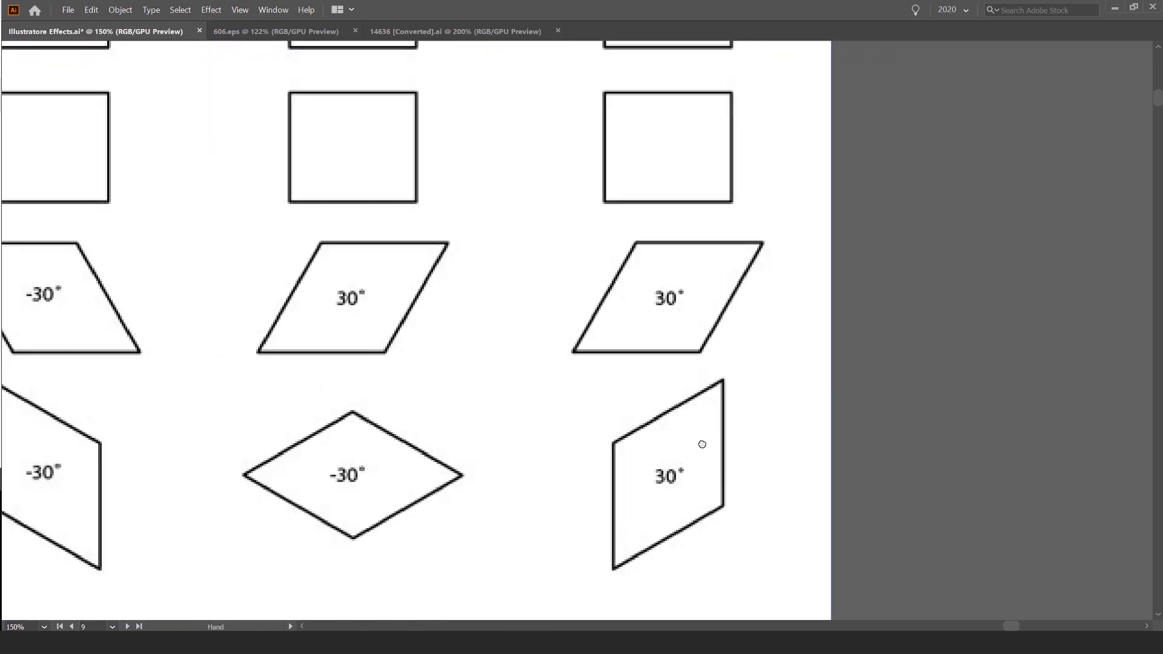
pyautogui.moveTo(702, 444); pyautogui.dragTo(728, 365)
pyautogui.scroll(-3, 671, 394)
pyautogui.moveTo(522, 464); pyautogui.dragTo(524, 383)
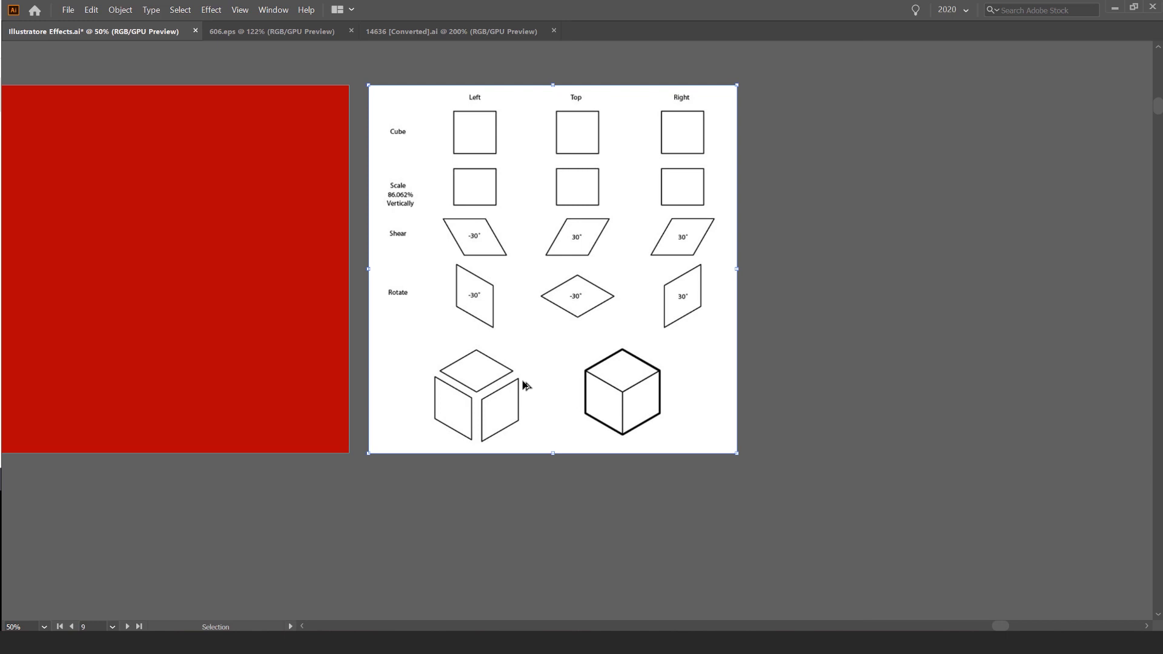
# Inspect the assembled cube drawings on the chart and display the saved Isometric LEFT, ISO TOP and ISO RIGHT actions.
pyautogui.scroll(2, 524, 387)
pyautogui.scroll(1, 311, 423)
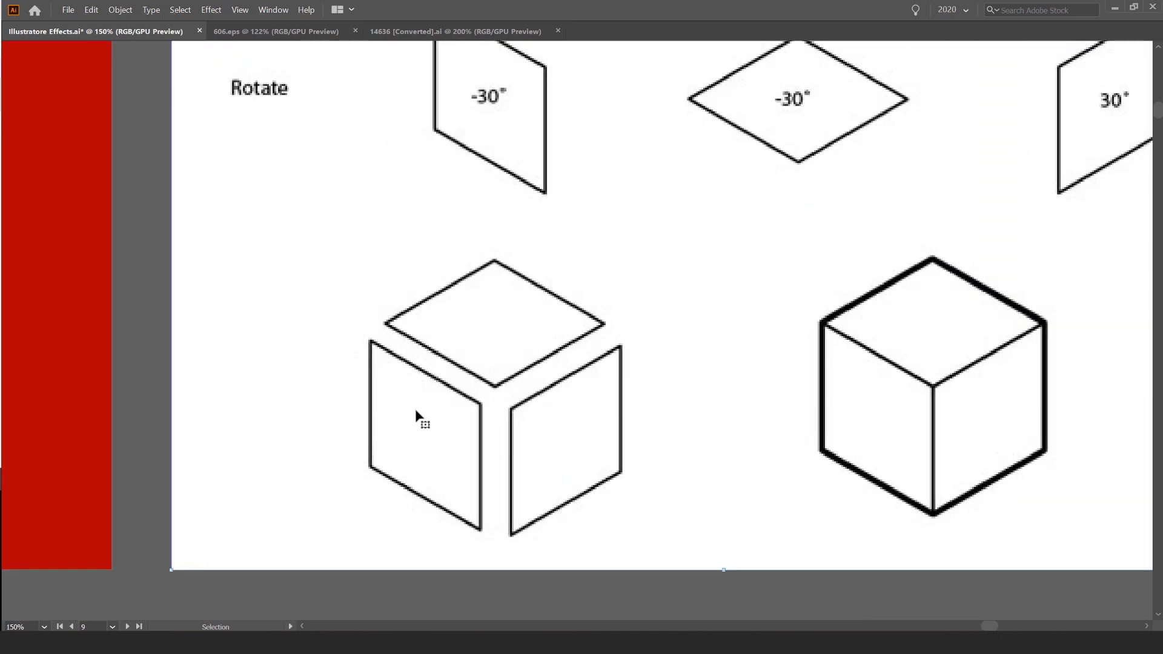
pyautogui.scroll(-3, 558, 418)
pyautogui.moveTo(326, 259); pyautogui.dragTo(476, 303)
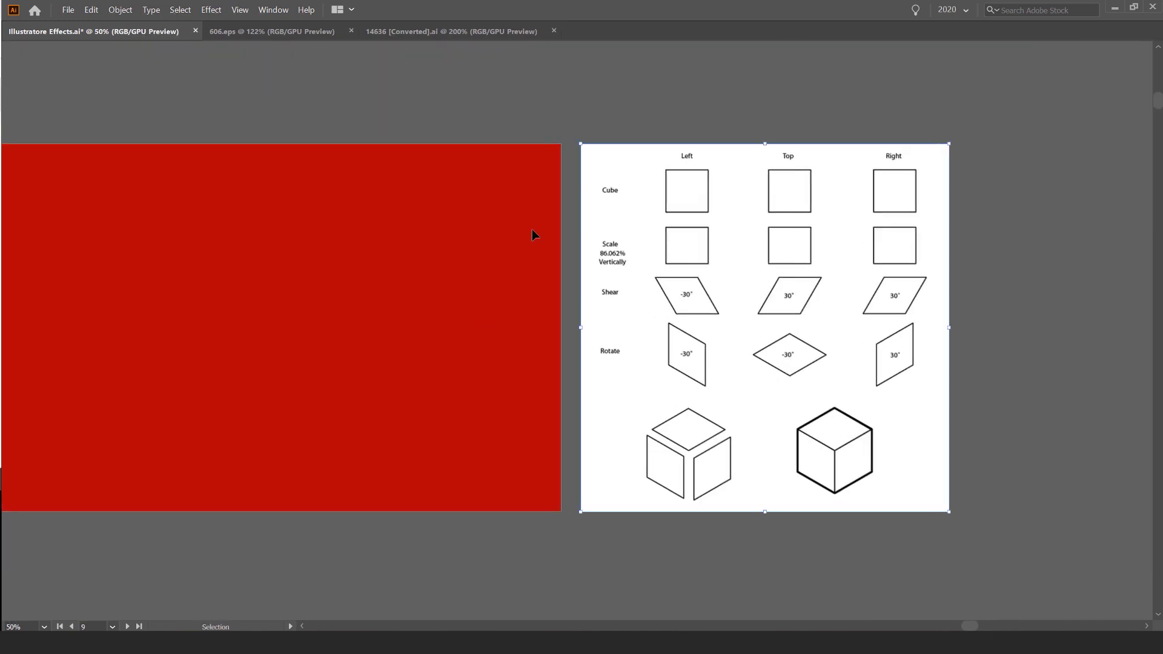
pyautogui.press('Tab')
pyautogui.click(988, 204)
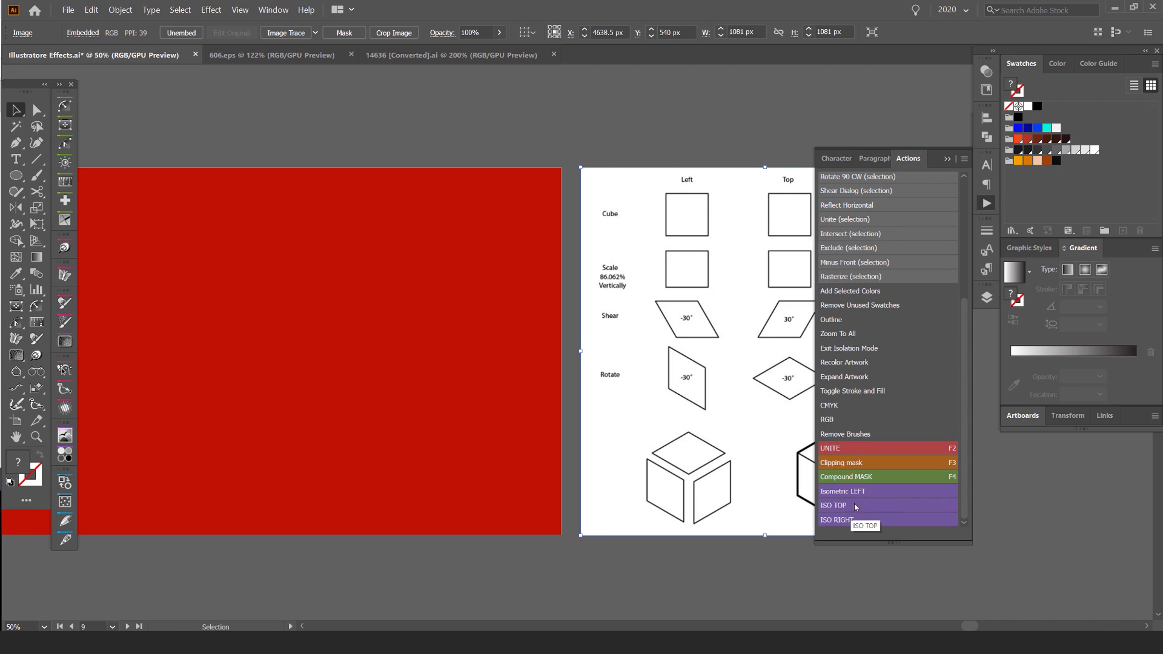
# Add the lowercase text "typography" near the middle of the empty red artboard.
pyautogui.moveTo(350, 324); pyautogui.dragTo(454, 341)
pyautogui.moveTo(333, 362); pyautogui.dragTo(569, 382)
pyautogui.press('t')
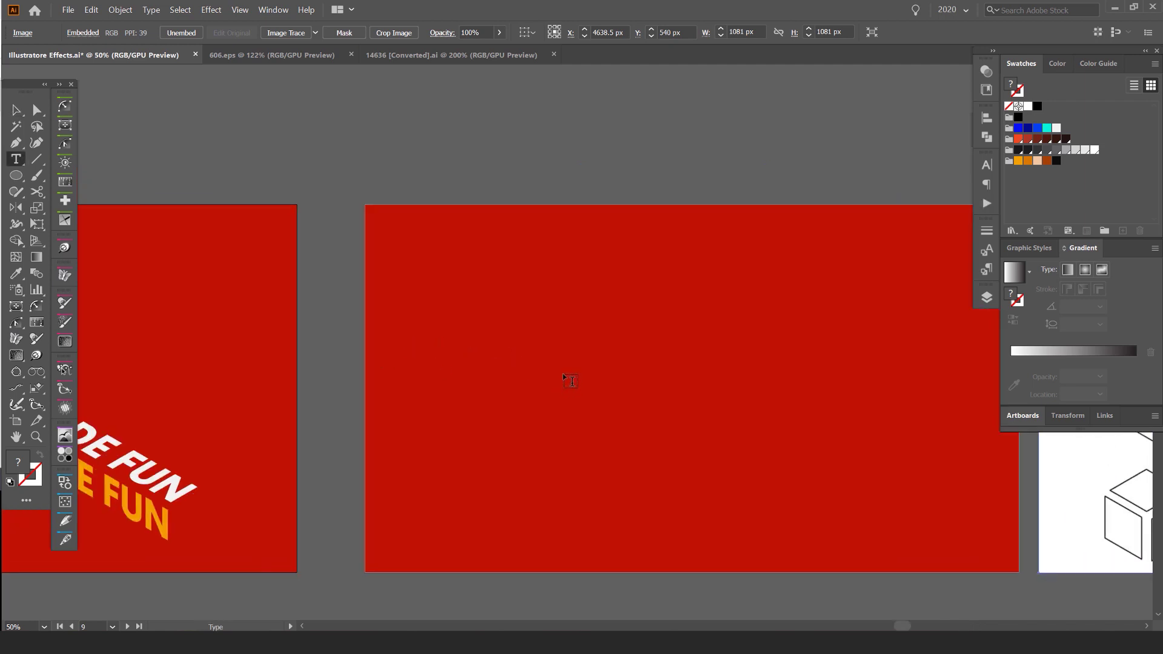
pyautogui.click(562, 363)
pyautogui.write('ty')
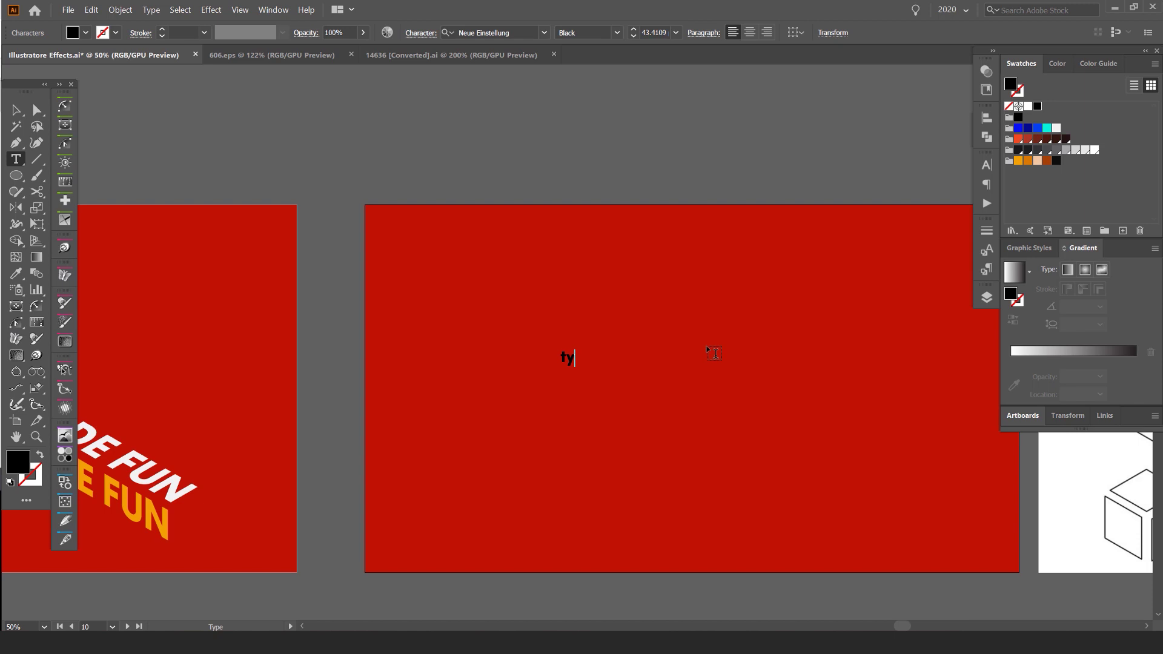
pyautogui.write('pography')
# Enlarge the "typography" text to about 103.4 pt and fill it with white.
pyautogui.hotkey('ctrl', 'a')
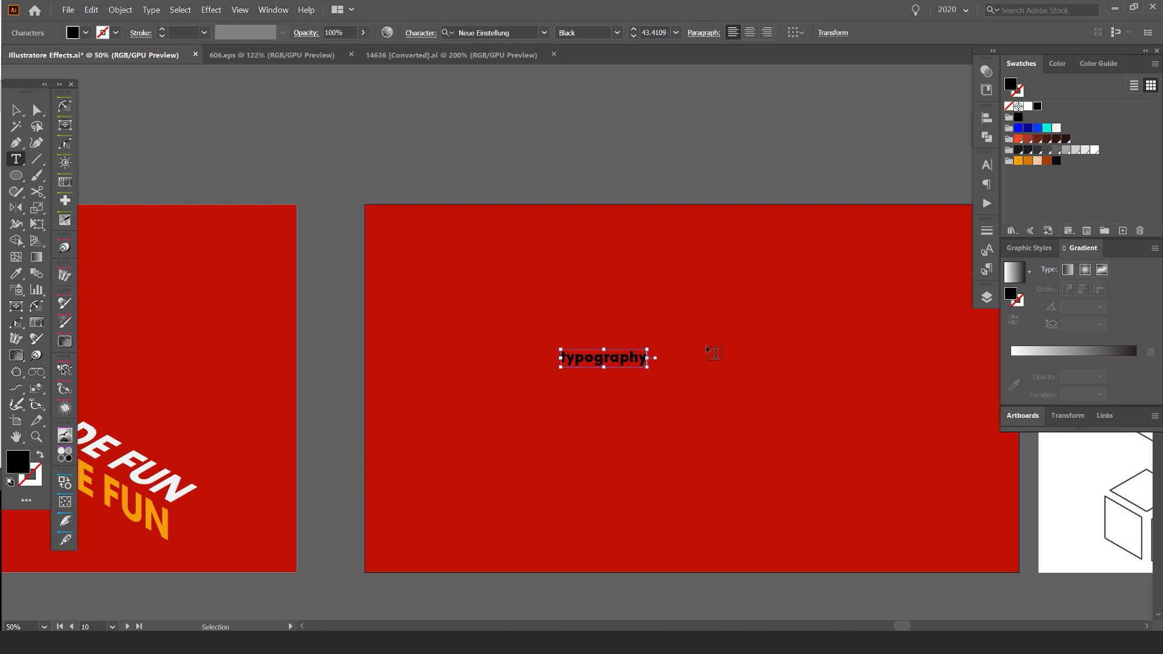
pyautogui.hotkey('ctrl', 'alt', 'shift', '.')
pyautogui.hotkey('ctrl', 'alt', 'shift', '.')
pyautogui.hotkey('ctrl', 'alt', 'shift', '.')
pyautogui.hotkey('ctrl', 'alt', 'shift', '.')
pyautogui.hotkey('ctrl', 'alt', 'shift', '.')
pyautogui.hotkey('ctrl', 'alt', 'shift', '.')
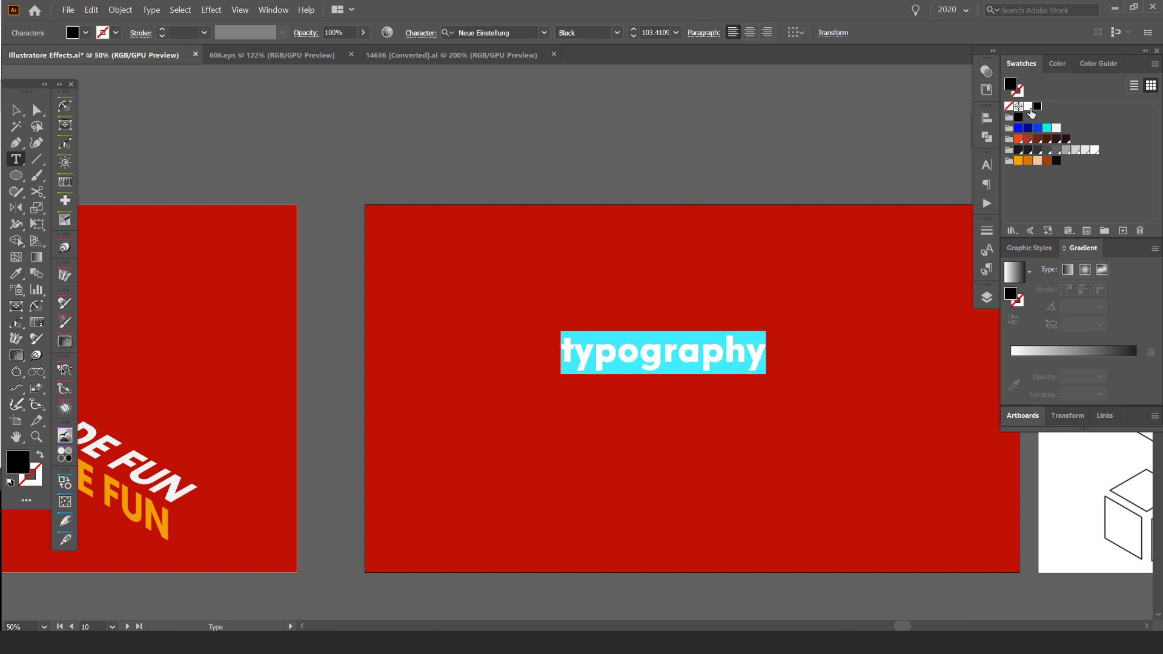
pyautogui.click(1028, 106)
pyautogui.click(16, 110)
pyautogui.moveTo(675, 353); pyautogui.dragTo(544, 301)
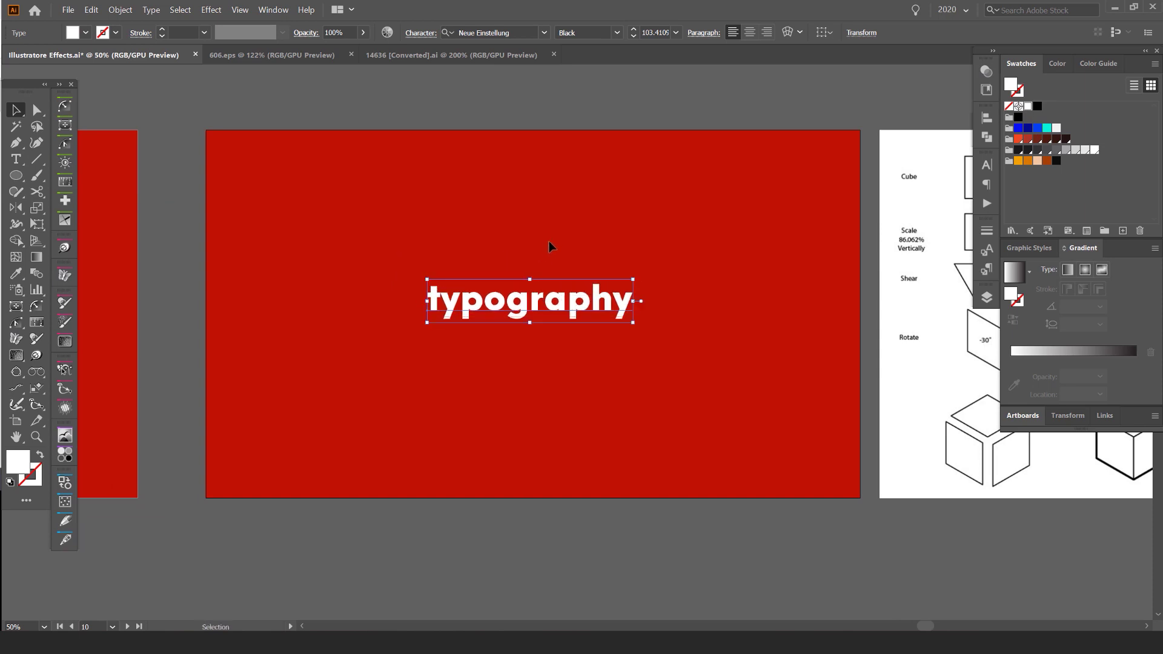
# Apply the Isometric LEFT action to the word "typography" and move the slanted word toward the artboard's left side.
pyautogui.press('Tab')
pyautogui.press('Tab')
pyautogui.click(986, 203)
pyautogui.click(834, 488)
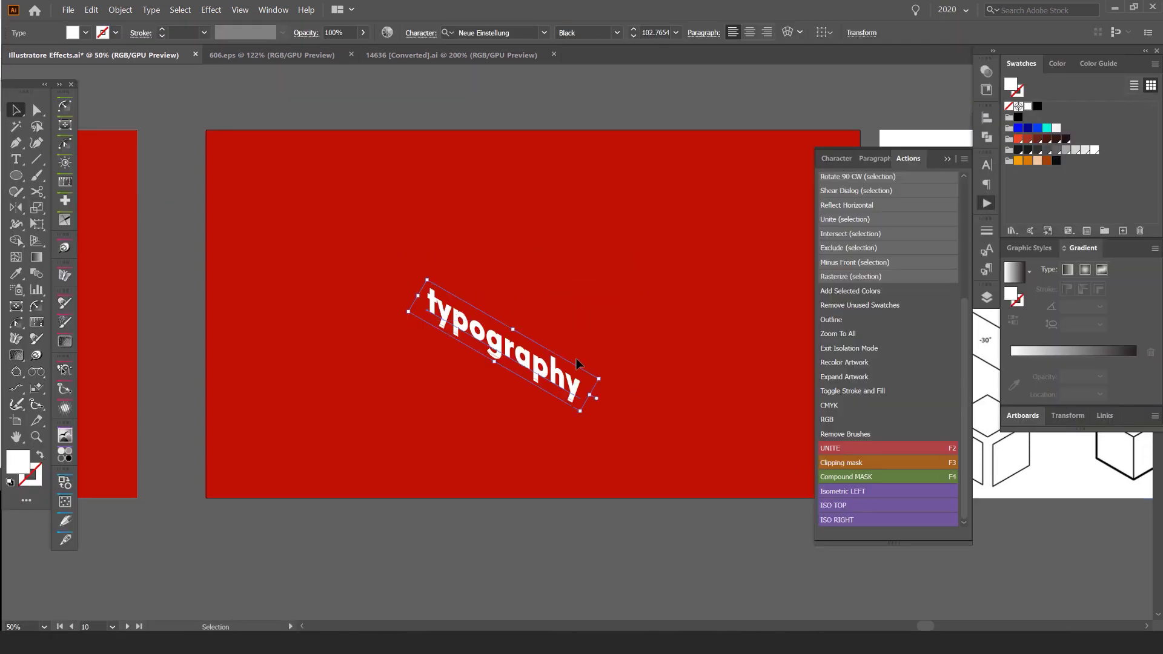
pyautogui.moveTo(521, 364); pyautogui.dragTo(460, 345)
pyautogui.click(601, 288)
# Add a second "typography" text above and to the right of the slanted word, correcting its spelling.
pyautogui.press('t')
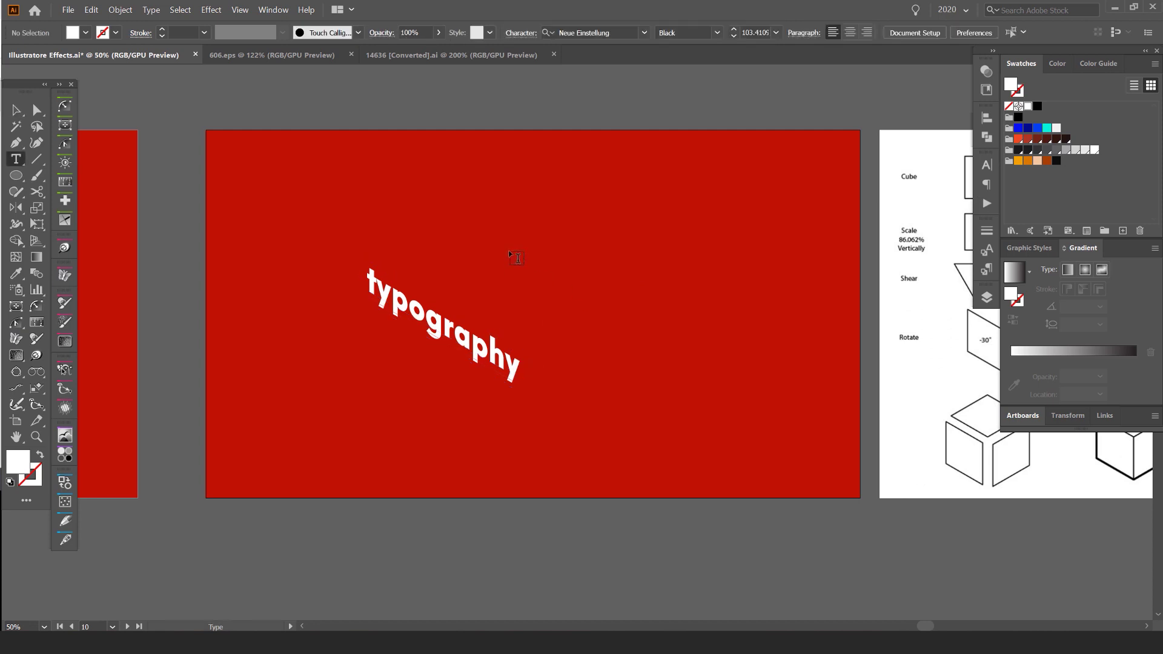
pyautogui.click(510, 253)
pyautogui.write('typographny')
pyautogui.press('Escape')
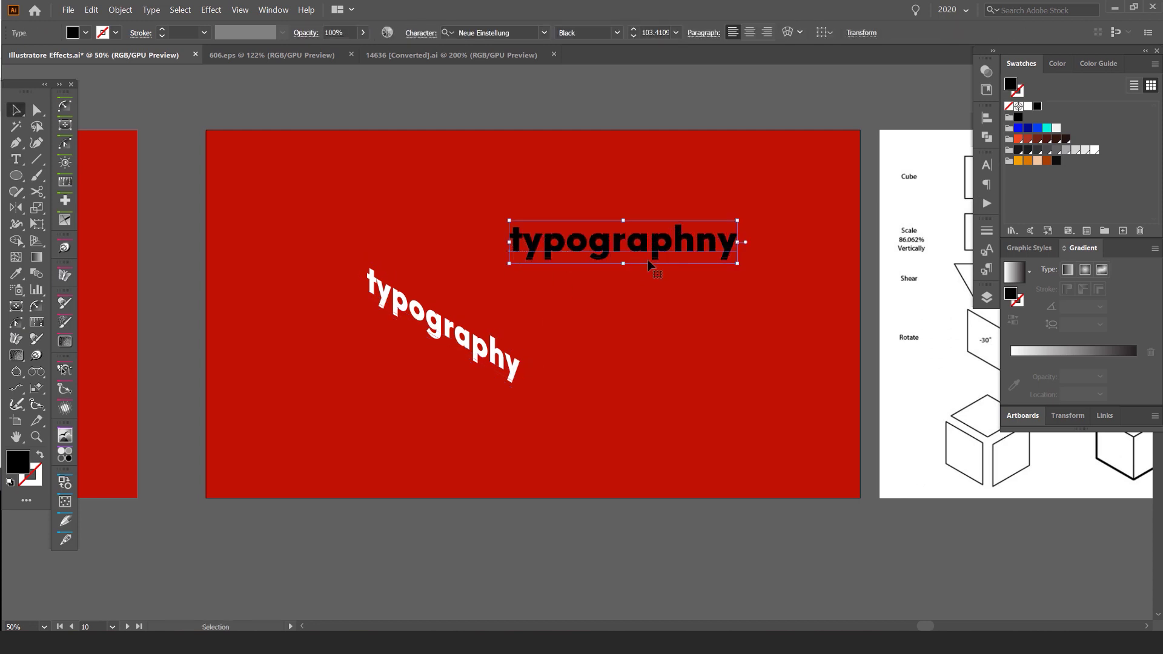
pyautogui.click(716, 240)
pyautogui.press('BackSpace')
pyautogui.press('Escape')
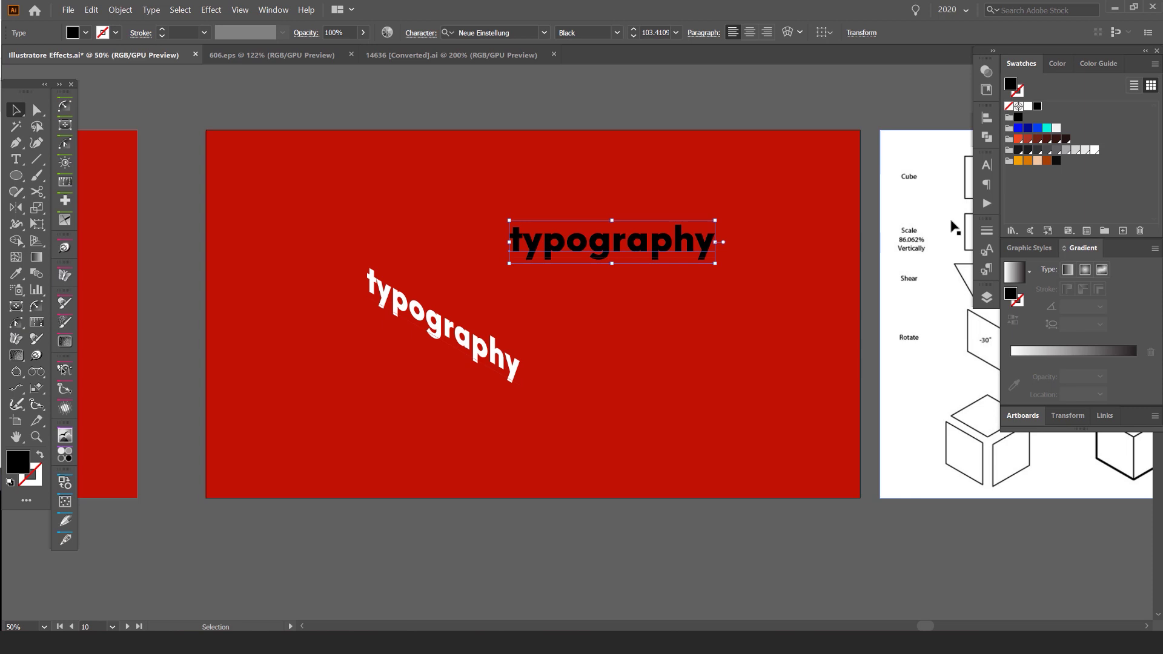
# Duplicate the new "typography" text to its lower right and fill both copies with the near-white swatch.
pyautogui.moveTo(630, 245); pyautogui.dragTo(715, 354)
pyautogui.click(631, 254)
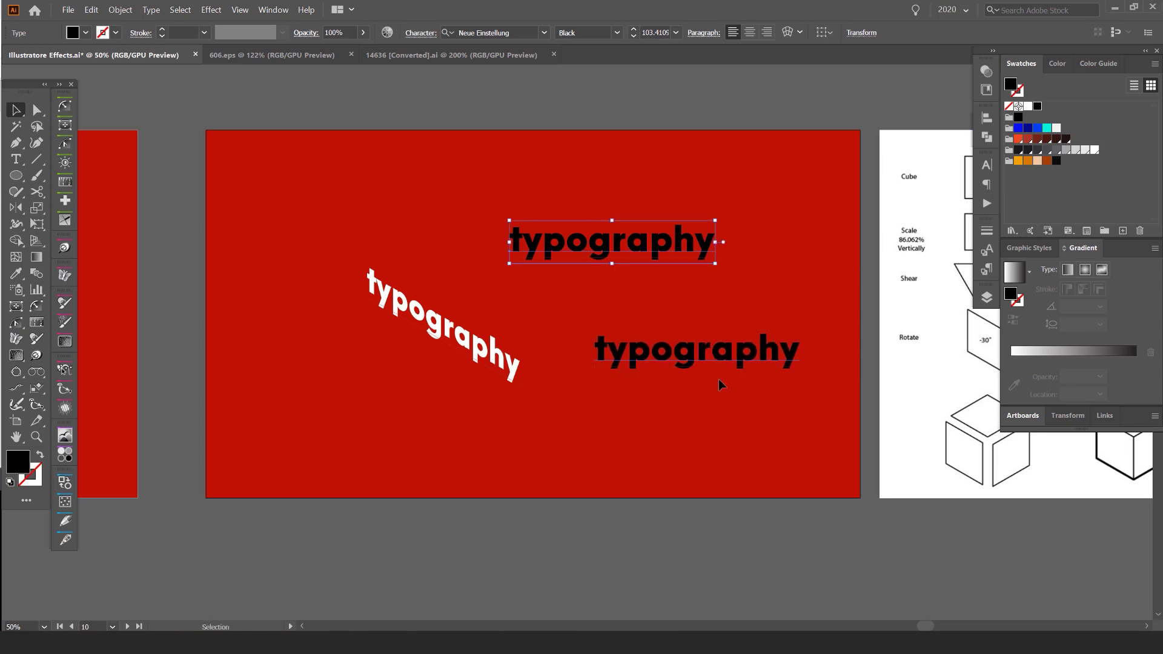
pyautogui.keyDown('shift'); pyautogui.click(697, 354); pyautogui.keyUp('shift')
pyautogui.click(1056, 128)
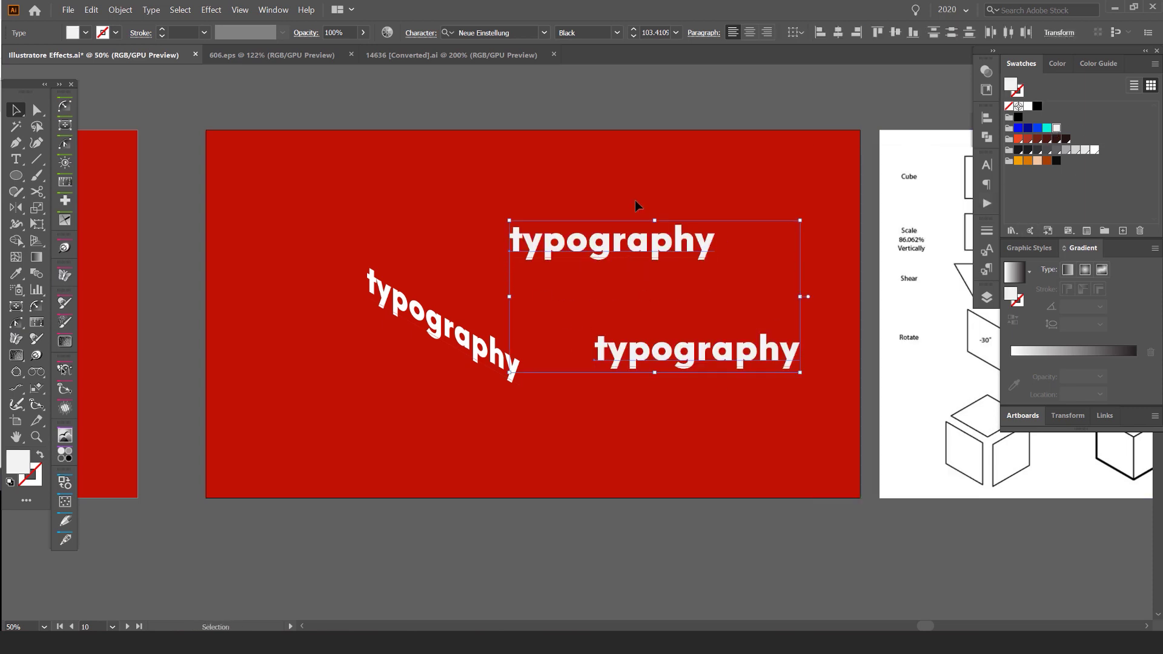
# Apply the ISO TOP action to the upper "typography" copy and the ISO RIGHT action to the lower copy.
pyautogui.click(612, 240)
pyautogui.click(988, 203)
pyautogui.click(851, 508)
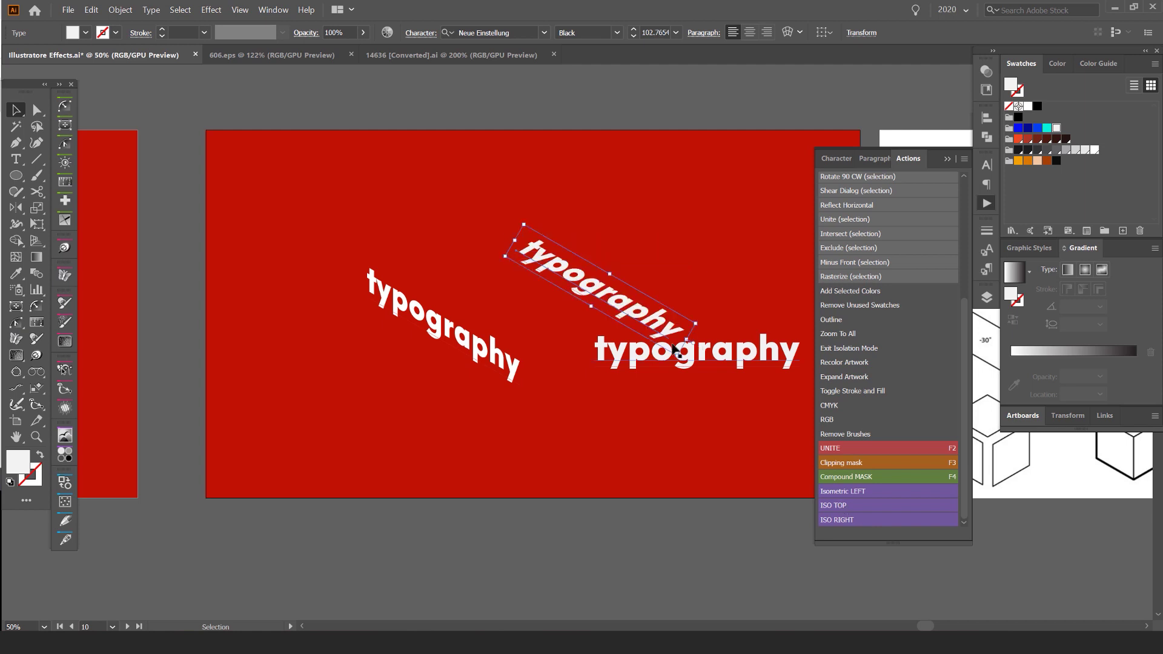
pyautogui.click(697, 353)
pyautogui.click(987, 203)
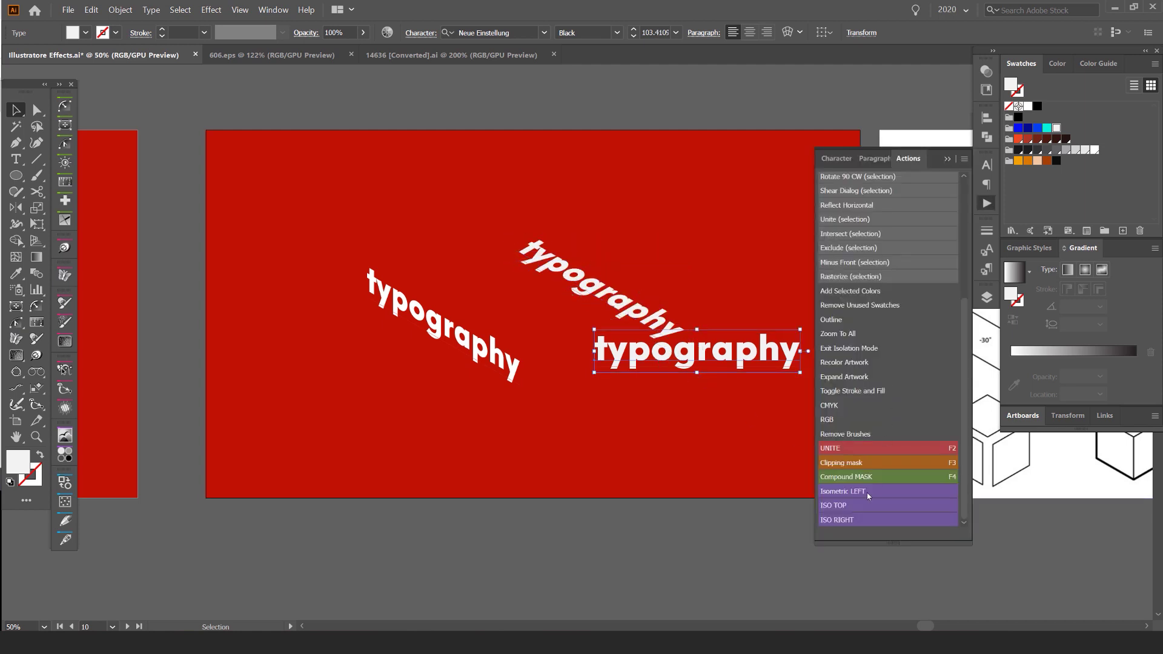
pyautogui.click(842, 521)
# Rearrange the isometric "typography" words on the red artboard.
pyautogui.moveTo(589, 336); pyautogui.dragTo(422, 434)
pyautogui.moveTo(599, 285); pyautogui.dragTo(485, 303)
pyautogui.moveTo(569, 240); pyautogui.dragTo(546, 386)
# Delete all the isometric "typography" words from the red artboard.
pyautogui.moveTo(712, 233); pyautogui.dragTo(386, 423)
pyautogui.scroll(-3, 733, 142)
pyautogui.scroll(1, 652, 179)
pyautogui.scroll(2, 731, 132)
pyautogui.press('Delete')
# Add the text "TYPOGRAPHY" in capital letters near the middle of the empty red artboard.
pyautogui.moveTo(936, 143); pyautogui.dragTo(578, 238)
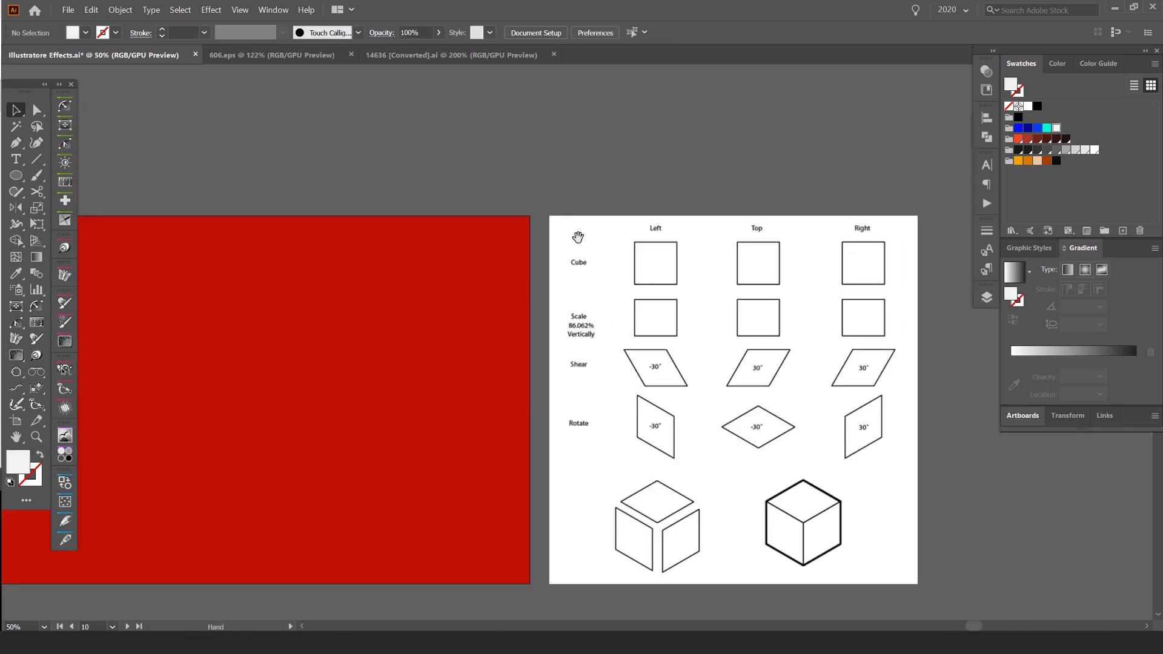
pyautogui.scroll(1, 645, 240)
pyautogui.moveTo(283, 306); pyautogui.dragTo(856, 221)
pyautogui.press('t')
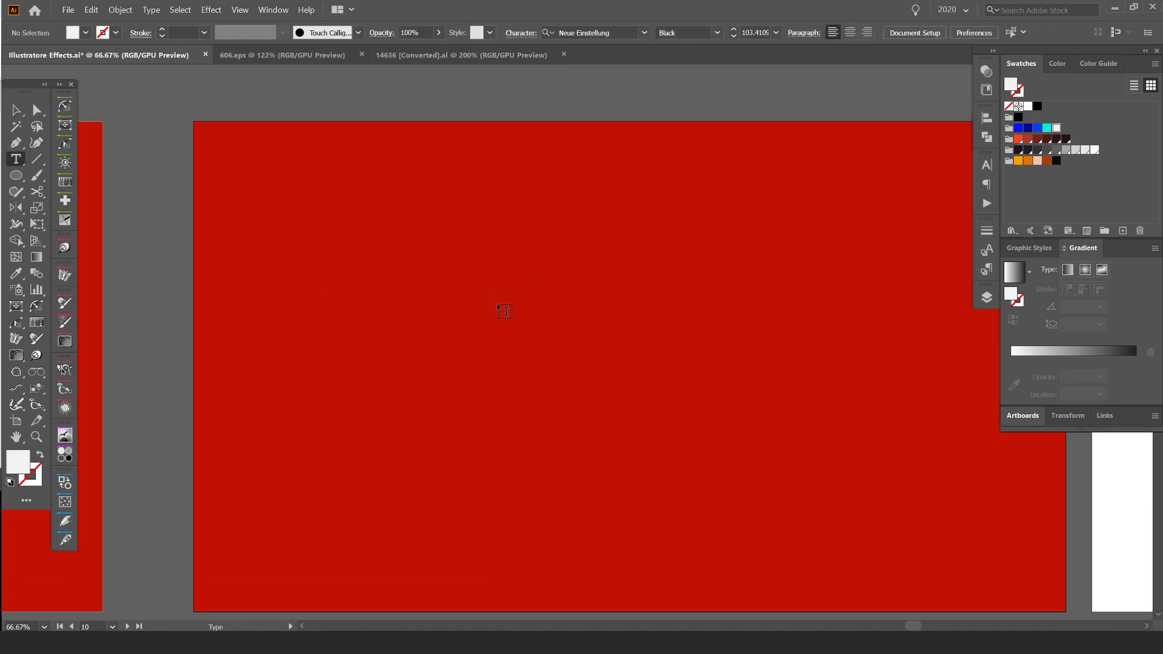
pyautogui.click(500, 308)
pyautogui.write('typograp')
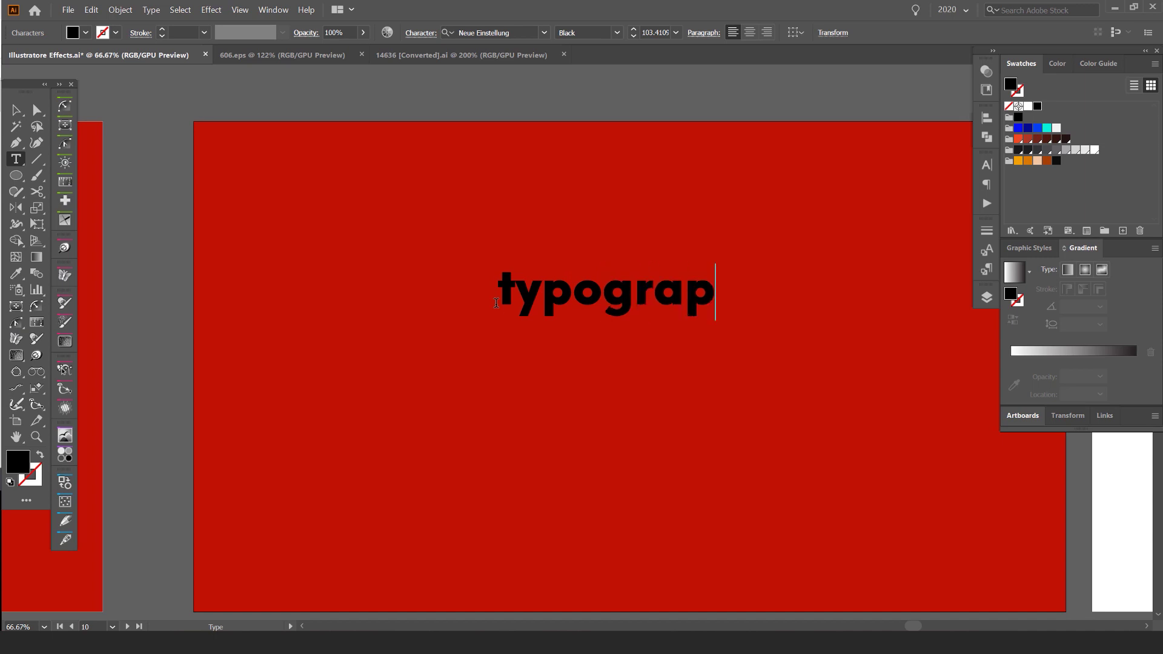
pyautogui.write('h')
pyautogui.press('BackSpace')
pyautogui.press('BackSpace')
pyautogui.press('BackSpace')
pyautogui.press('BackSpace')
pyautogui.press('BackSpace')
pyautogui.press('BackSpace')
pyautogui.press('BackSpace')
pyautogui.press('BackSpace')
pyautogui.press('BackSpace')
pyautogui.write('TYPO')
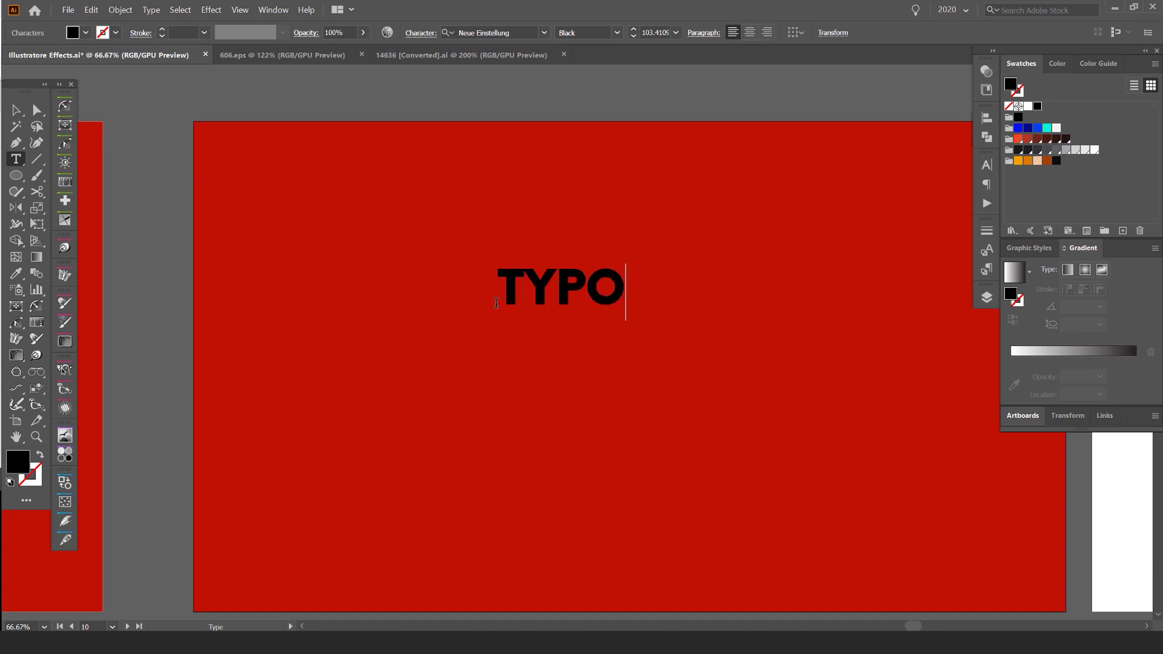
pyautogui.write('GRAPHY')
pyautogui.press('Escape')
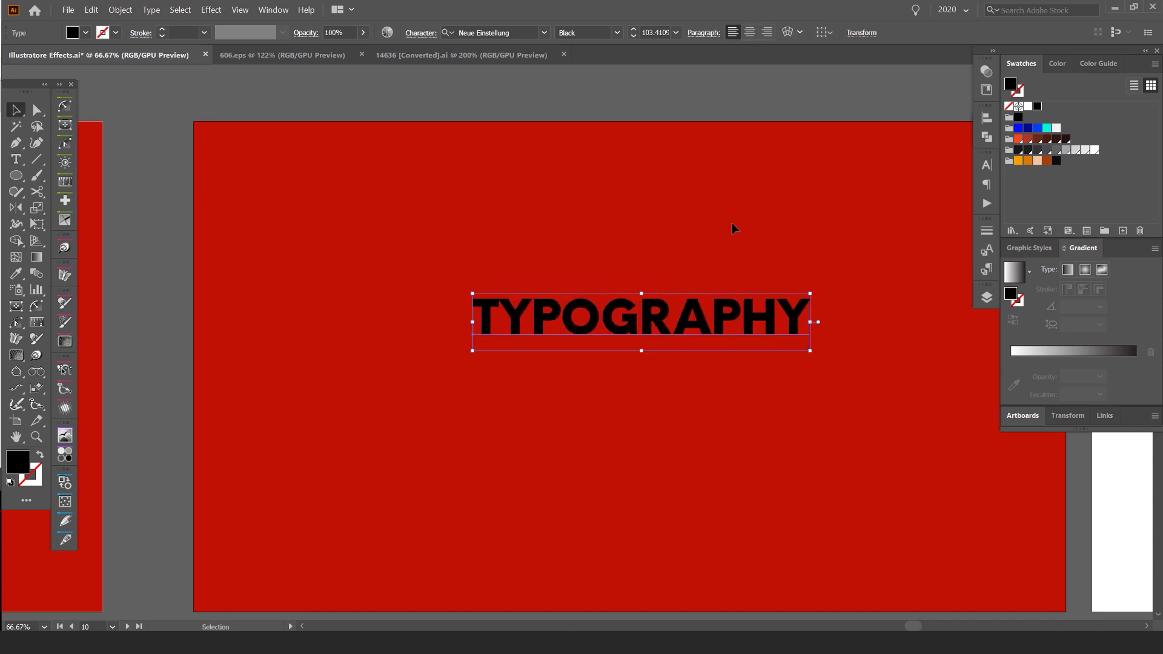
# Fill the "TYPOGRAPHY" text with white and shift it slightly down and left on the artboard.
pyautogui.click(1029, 108)
pyautogui.click(791, 184)
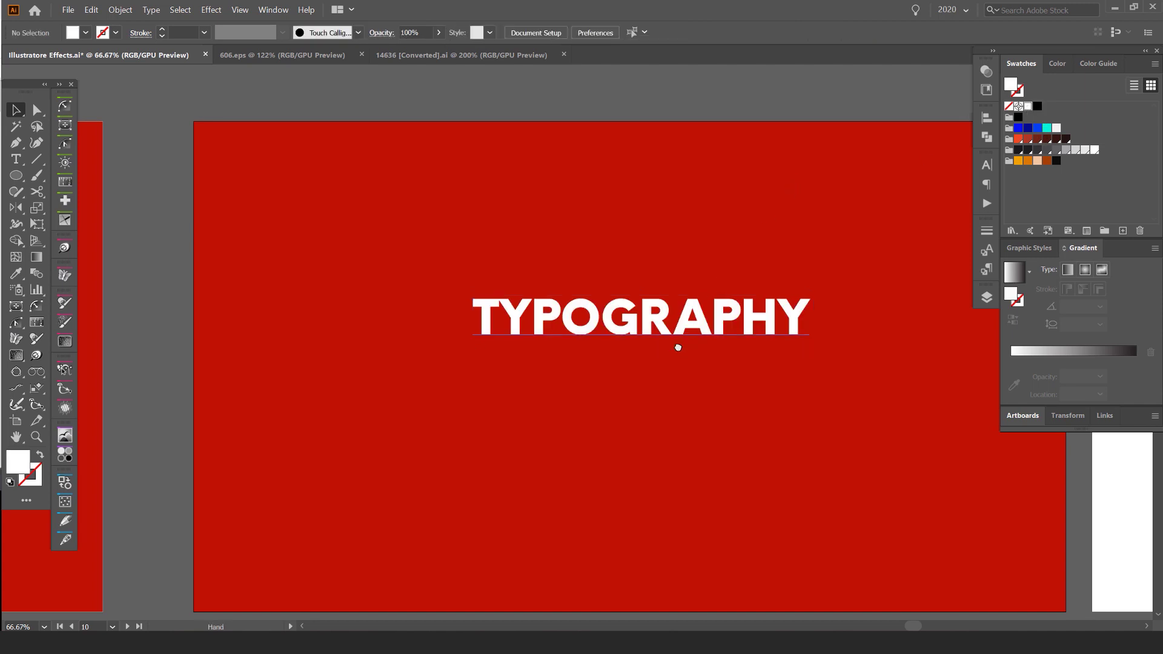
pyautogui.moveTo(679, 340); pyautogui.dragTo(629, 289)
pyautogui.moveTo(609, 292); pyautogui.dragTo(592, 318)
pyautogui.scroll(-1, 763, 180)
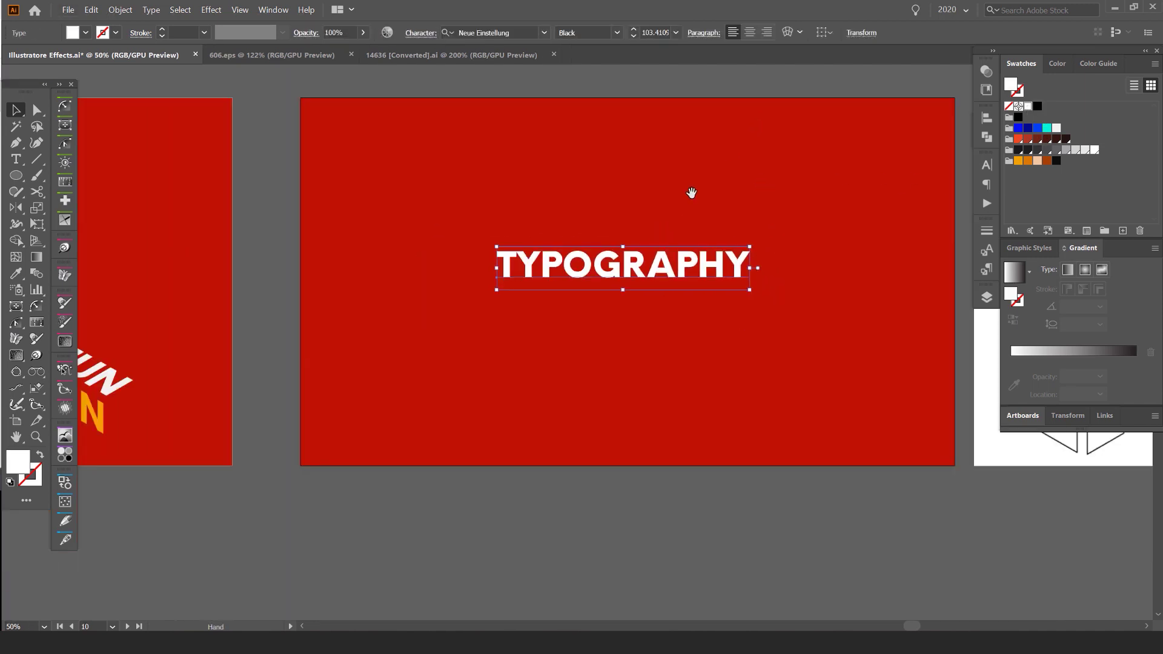
# Scale the "TYPOGRAPHY" text uniformly to 86.062%.
pyautogui.moveTo(691, 192); pyautogui.dragTo(432, 210)
pyautogui.moveTo(320, 272); pyautogui.dragTo(522, 270)
pyautogui.scroll(1, 527, 270)
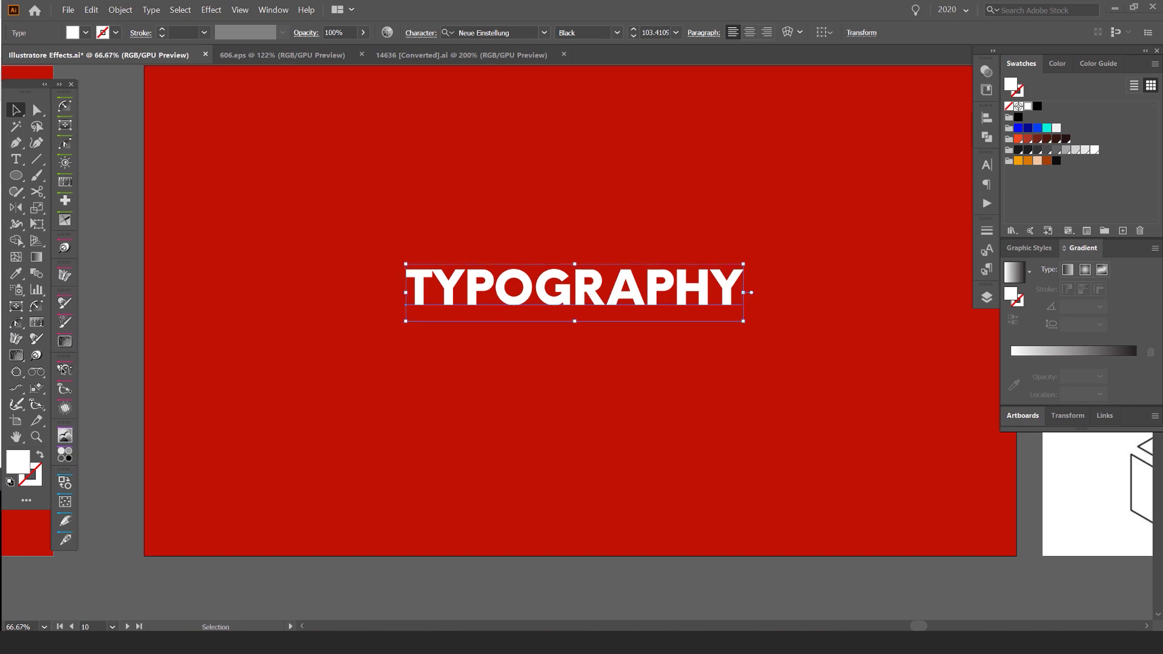
pyautogui.hscroll(1, 624, 273)
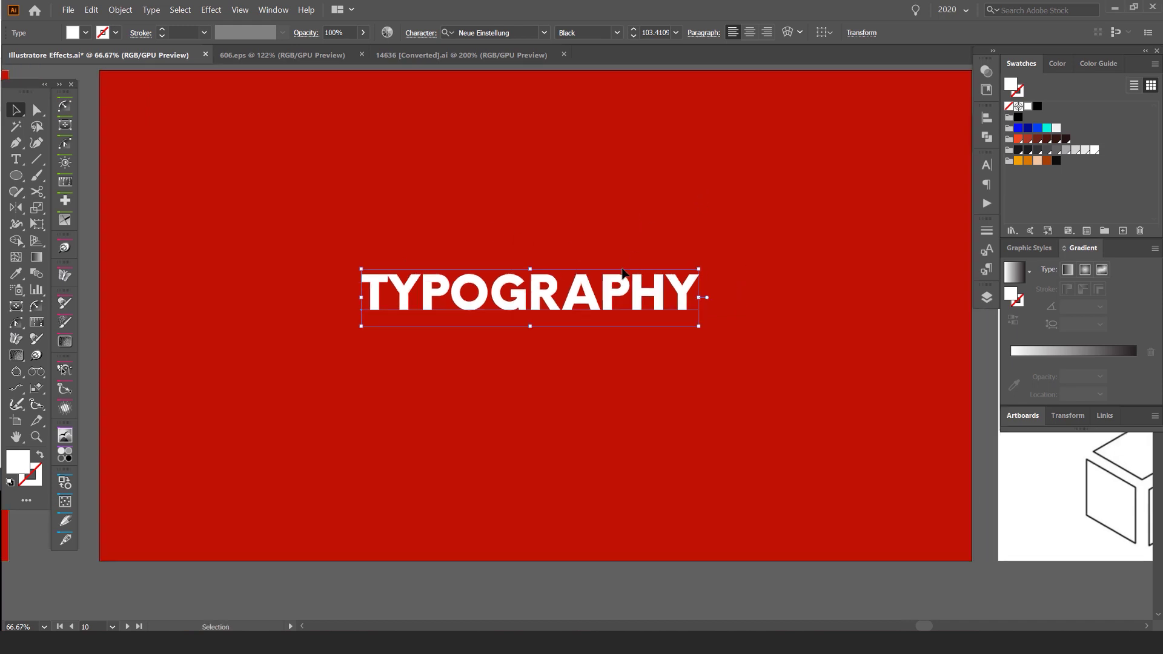
pyautogui.click(120, 10)
pyautogui.moveTo(136, 23)
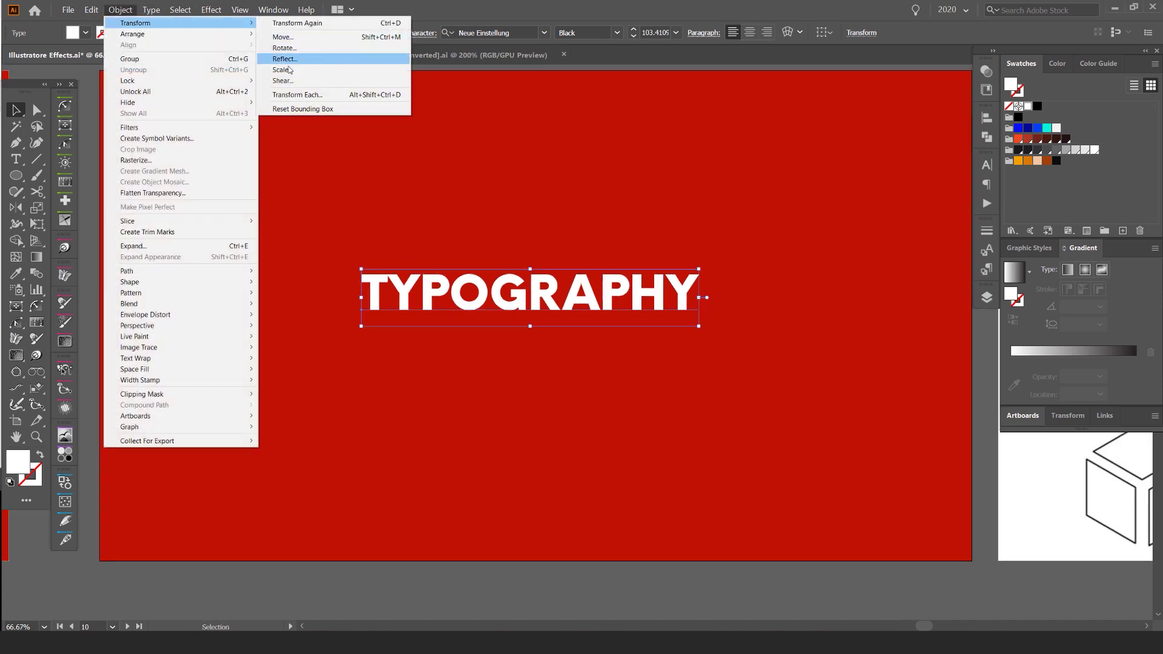
pyautogui.click(288, 69)
pyautogui.click(570, 226)
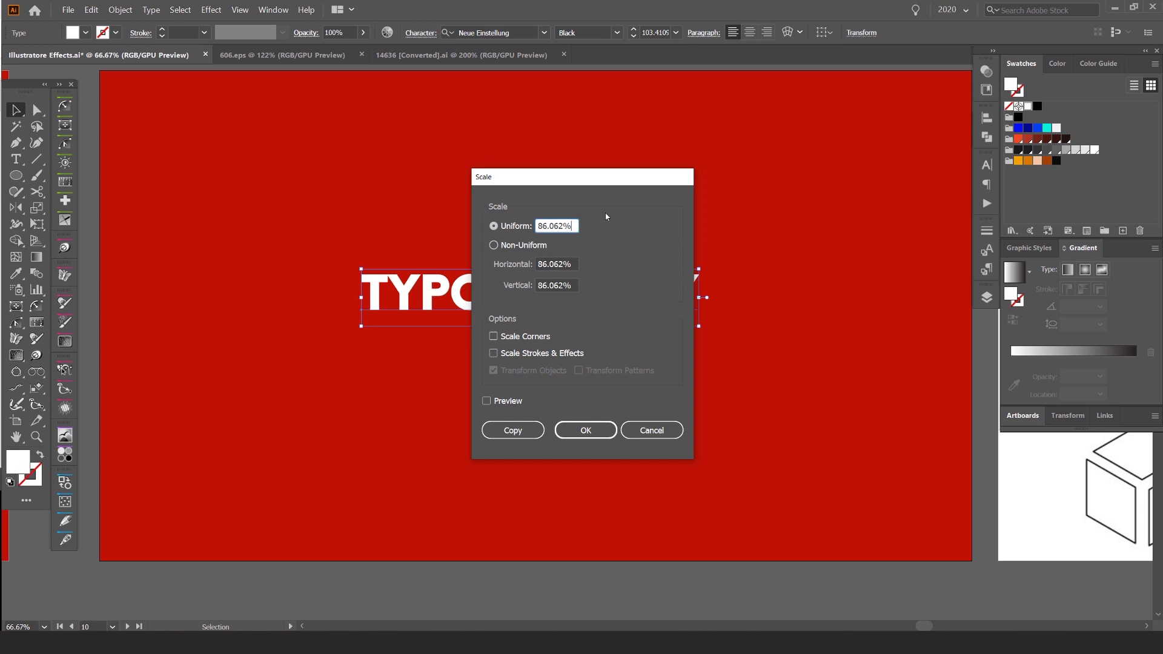
pyautogui.click(585, 430)
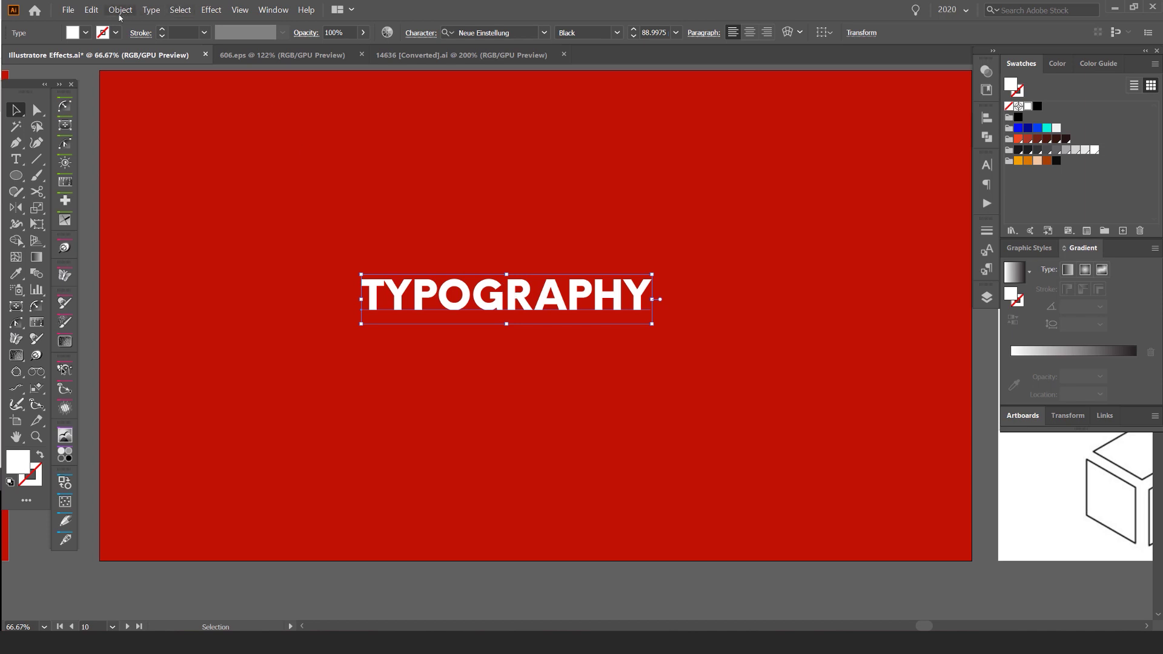
# Shear the "TYPOGRAPHY" text by -30° along the horizontal axis.
pyautogui.click(120, 10)
pyautogui.moveTo(134, 23)
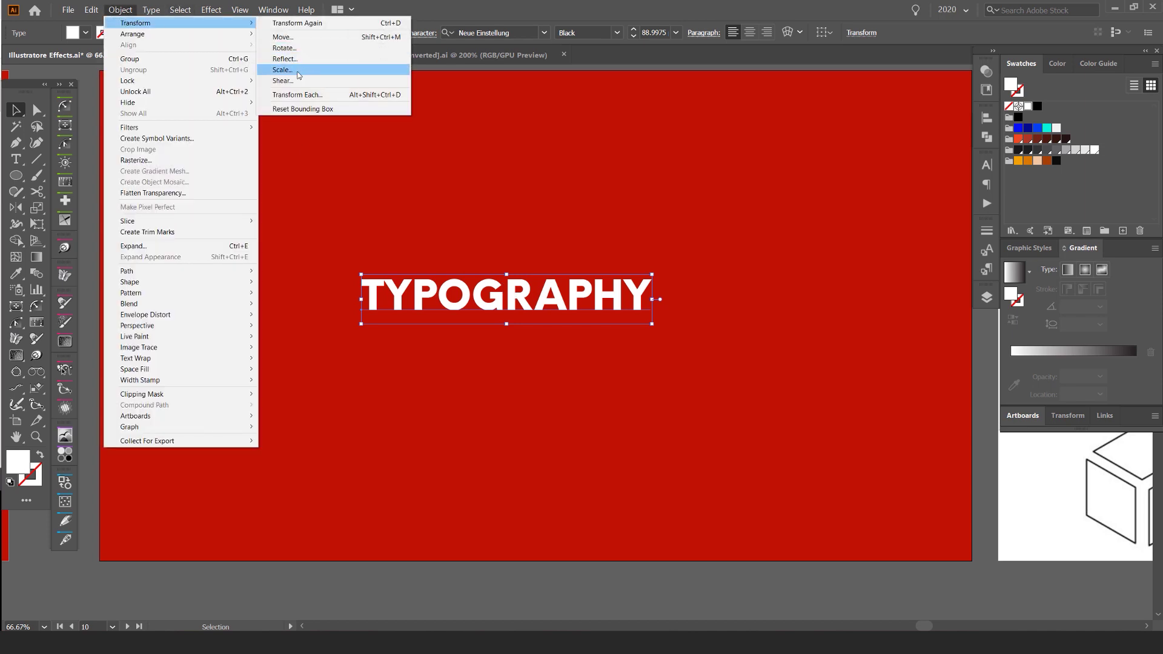
pyautogui.click(296, 81)
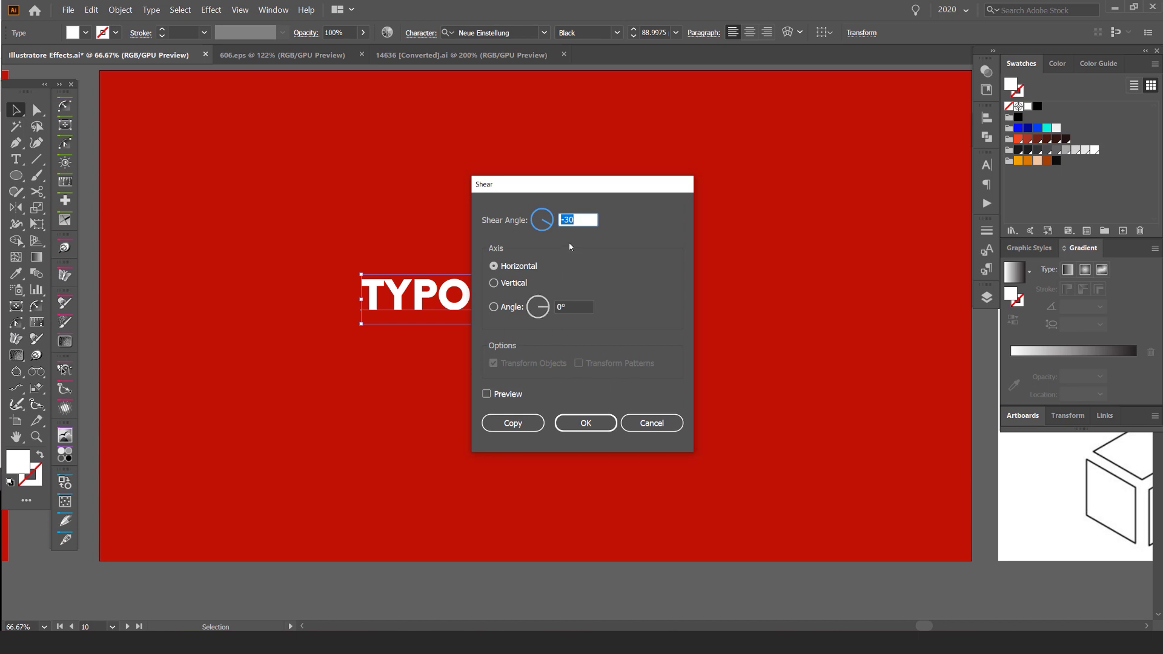
pyautogui.click(586, 423)
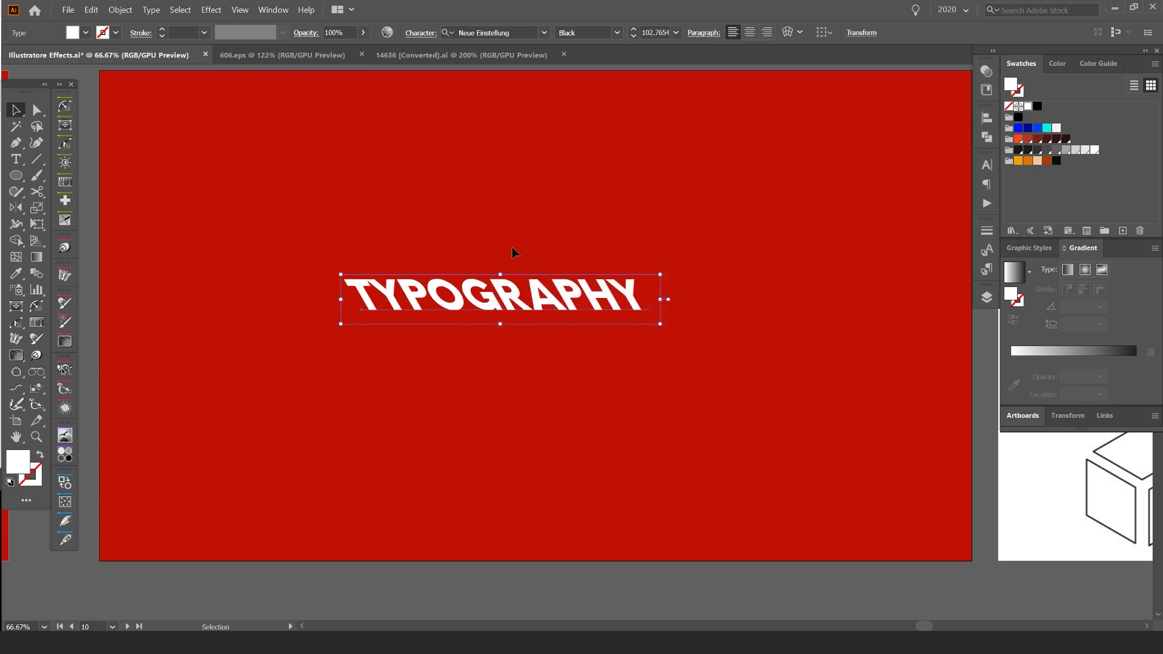
# Rotate the sheared "TYPOGRAPHY" text by -30°.
pyautogui.scroll(2, 360, 295)
pyautogui.scroll(-1, 359, 296)
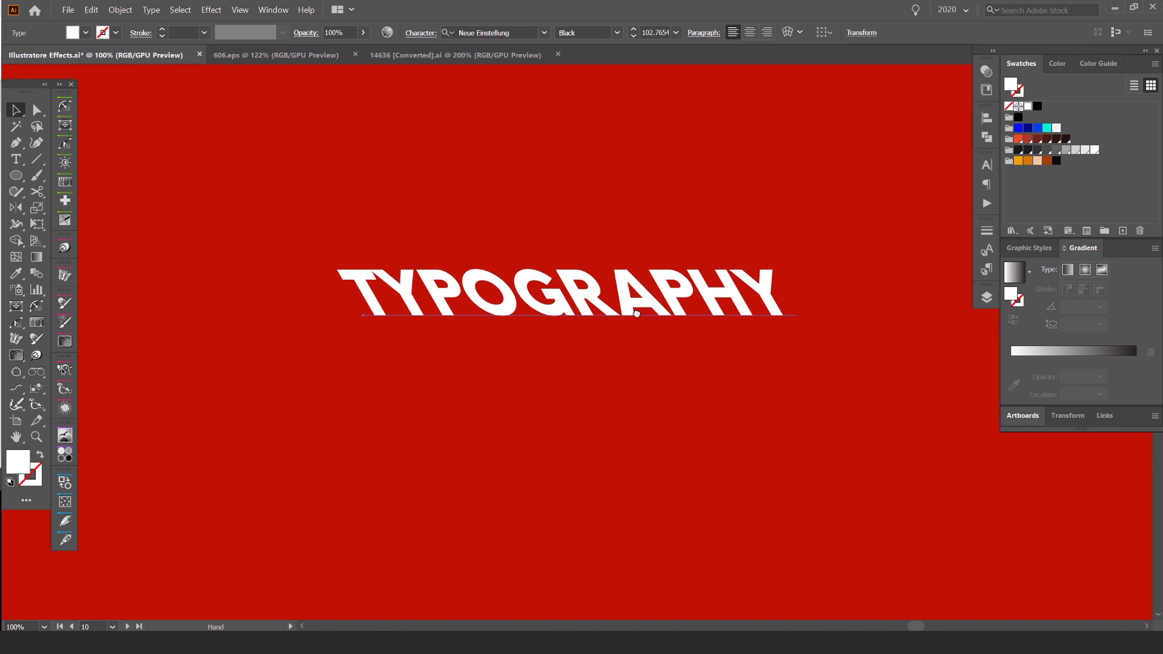
pyautogui.moveTo(635, 312); pyautogui.dragTo(618, 311)
pyautogui.click(120, 10)
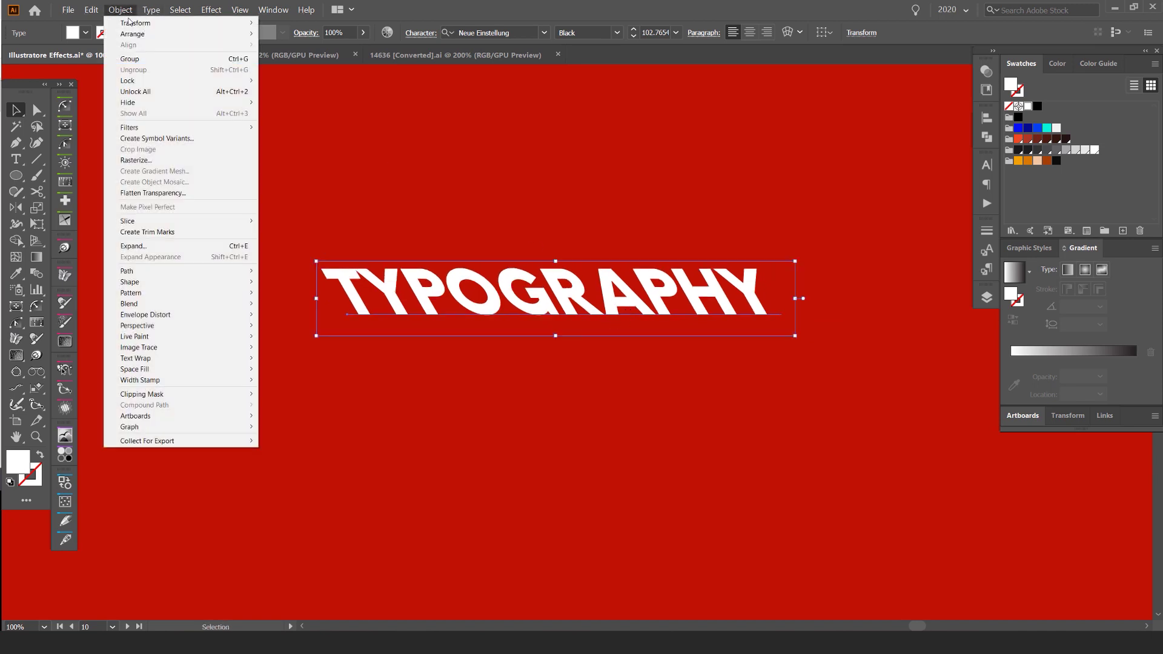
pyautogui.moveTo(135, 22)
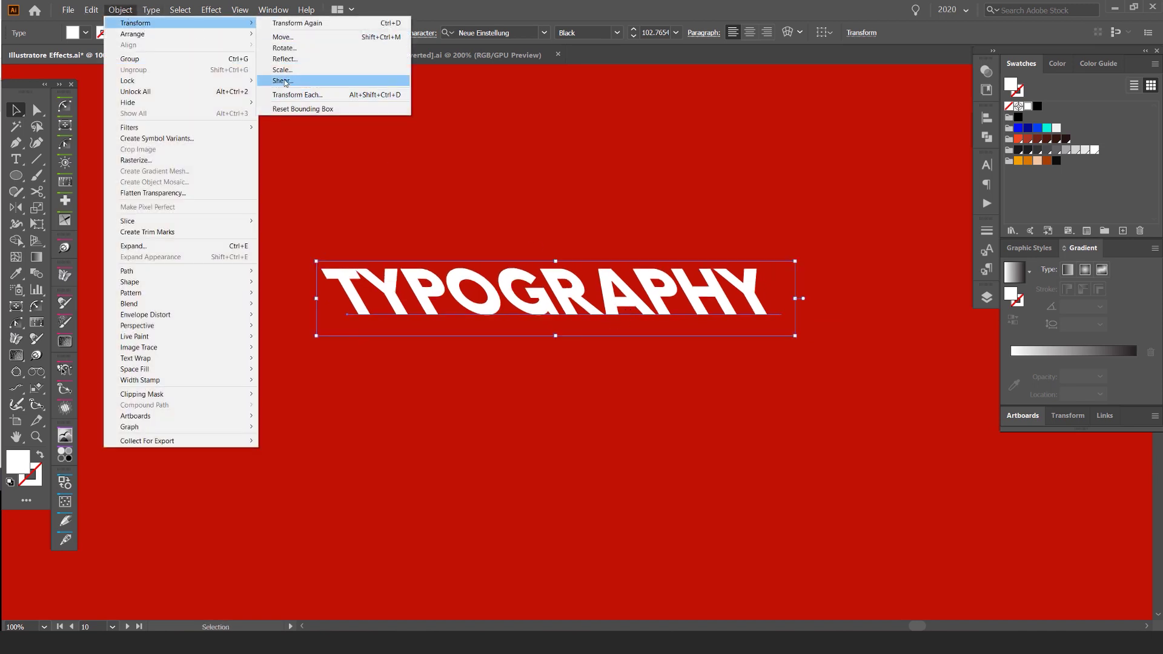
pyautogui.click(284, 48)
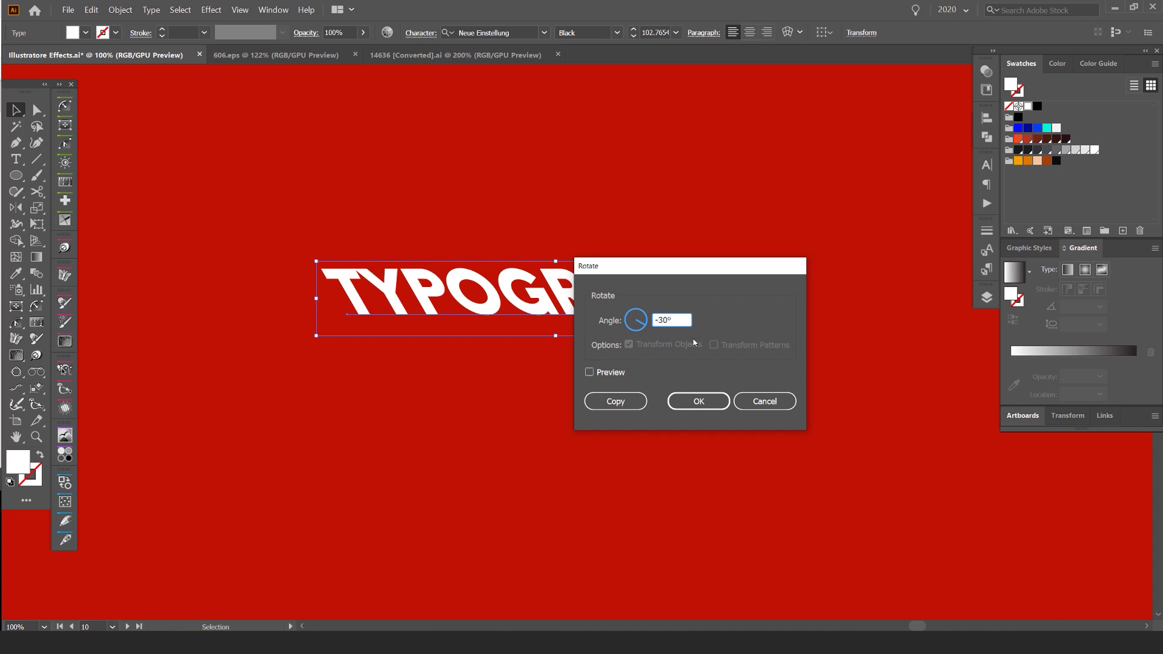
pyautogui.click(698, 402)
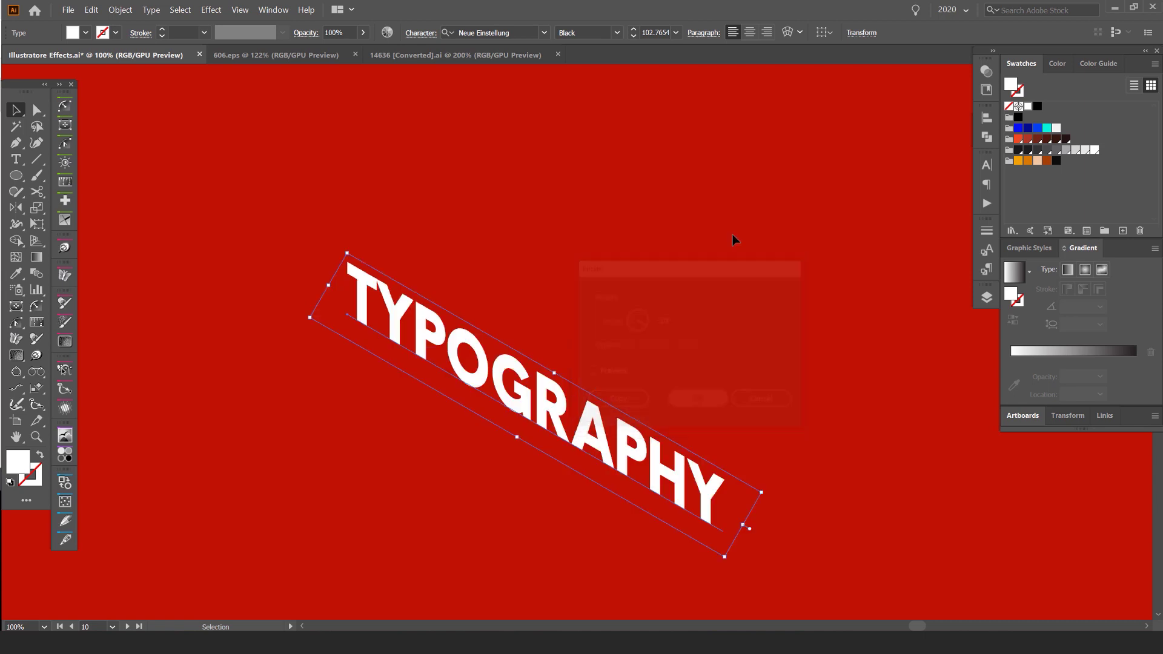
pyautogui.click(627, 187)
pyautogui.scroll(-4, 625, 200)
pyautogui.scroll(4, 599, 251)
pyautogui.click(614, 302)
pyautogui.scroll(-2, 637, 276)
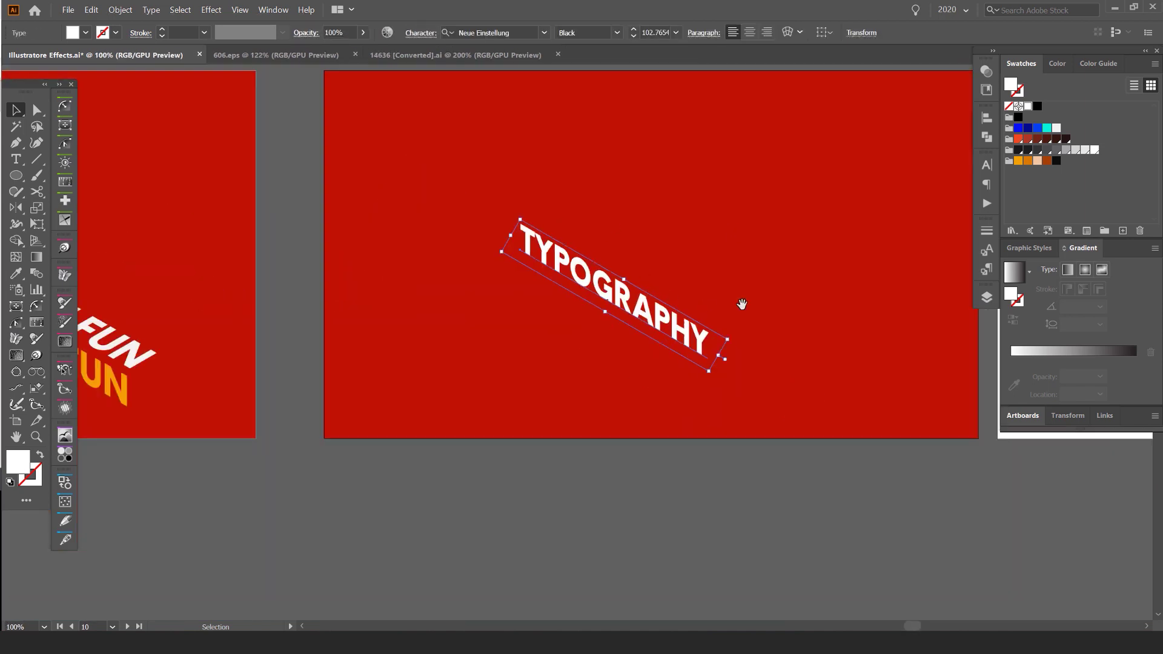
pyautogui.moveTo(571, 294); pyautogui.dragTo(896, 284)
pyautogui.moveTo(902, 240); pyautogui.dragTo(536, 293)
pyautogui.moveTo(675, 393)
pyautogui.mouseDown()
pyautogui.moveTo(825, 428)
pyautogui.moveTo(618, 364)
pyautogui.moveTo(638, 355)
pyautogui.moveTo(671, 378)
pyautogui.mouseUp()
pyautogui.hotkey('ctrl', 'z')
pyautogui.hotkey('ctrl', 'z')
pyautogui.moveTo(919, 223); pyautogui.dragTo(599, 294)
pyautogui.hotkey('ctrl', 'z')
pyautogui.moveTo(940, 298); pyautogui.dragTo(586, 295)
pyautogui.scroll(1, 586, 296)
pyautogui.moveTo(809, 297); pyautogui.dragTo(752, 247)
pyautogui.click(753, 247)
# Insert the trial letters "SDFSDFSD" after the first P inside the isometric "TYPOGRAPHY" text, and delete them again.
pyautogui.click(531, 371)
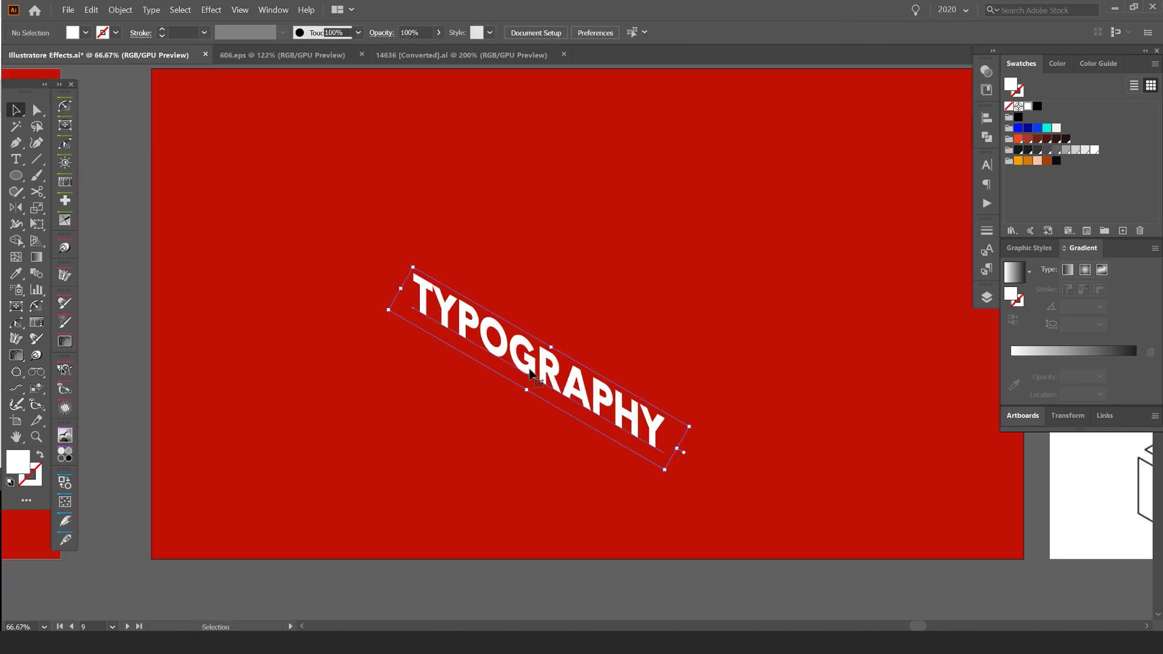
pyautogui.press('t')
pyautogui.click(504, 344)
pyautogui.write('SDFSDFSD')
pyautogui.press('BackSpace')
pyautogui.press('BackSpace')
pyautogui.press('BackSpace')
pyautogui.press('BackSpace')
pyautogui.press('BackSpace')
pyautogui.press('BackSpace')
pyautogui.press('BackSpace')
pyautogui.press('BackSpace')
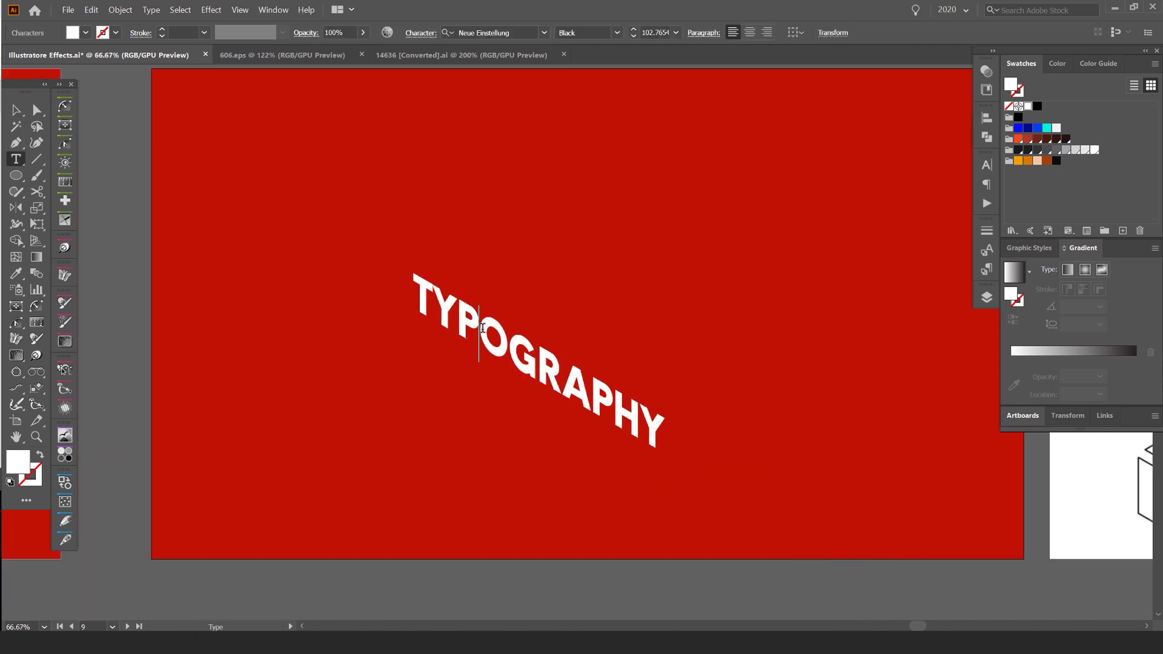
pyautogui.press('Escape')
# Convert the isometric "TYPOGRAPHY" text to outlines and deselect it.
pyautogui.click(151, 10)
pyautogui.press('Escape')
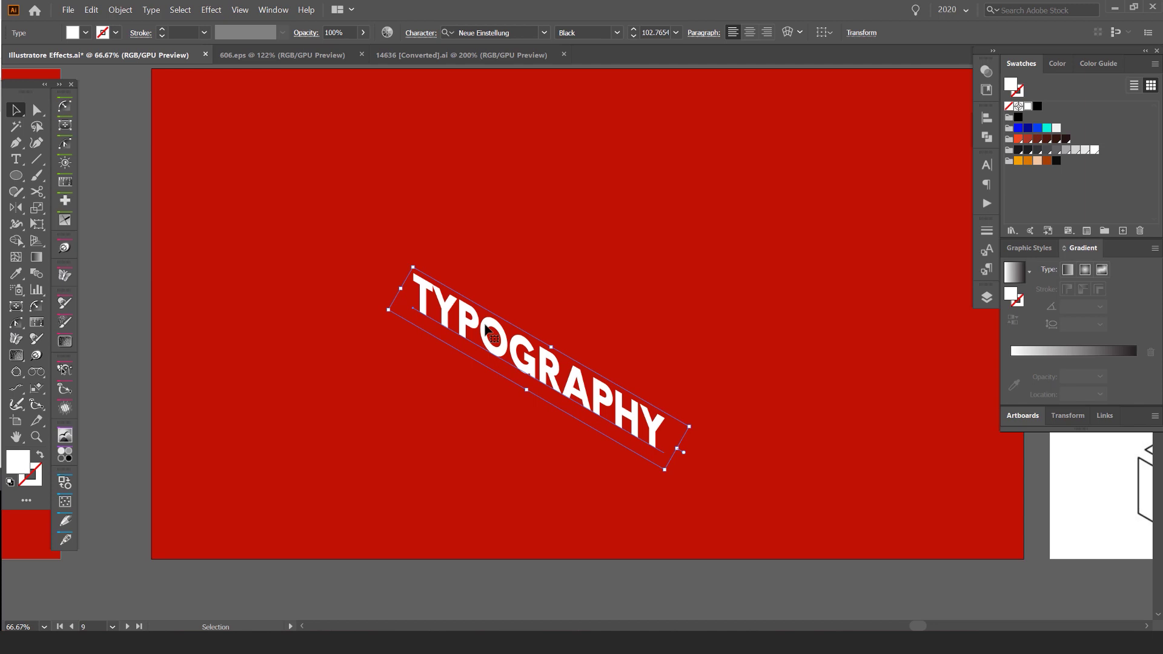
pyautogui.hotkey('shift', 'ctrl', 'o')
pyautogui.scroll(2, 545, 301)
pyautogui.click(544, 303)
pyautogui.scroll(2, 539, 429)
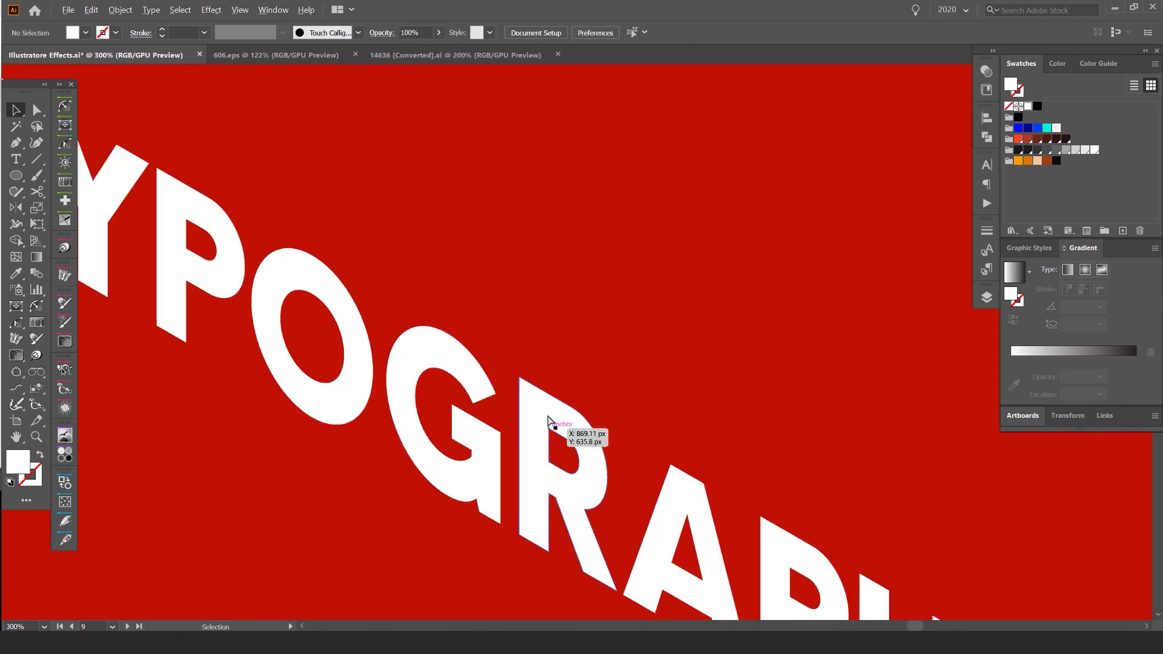
# Move individual outlined letters of "TYPOGRAPHY" up or down out of line to form a staggered diagonal arrangement.
pyautogui.scroll(-2, 543, 427)
pyautogui.press('a')
pyautogui.click(544, 427)
pyautogui.moveTo(538, 474); pyautogui.dragTo(549, 411)
pyautogui.moveTo(615, 468); pyautogui.dragTo(676, 474)
pyautogui.press('space')
pyautogui.moveTo(814, 554); pyautogui.dragTo(699, 483)
pyautogui.moveTo(620, 419); pyautogui.dragTo(633, 469)
pyautogui.press('space')
pyautogui.moveTo(209, 154); pyautogui.dragTo(397, 135)
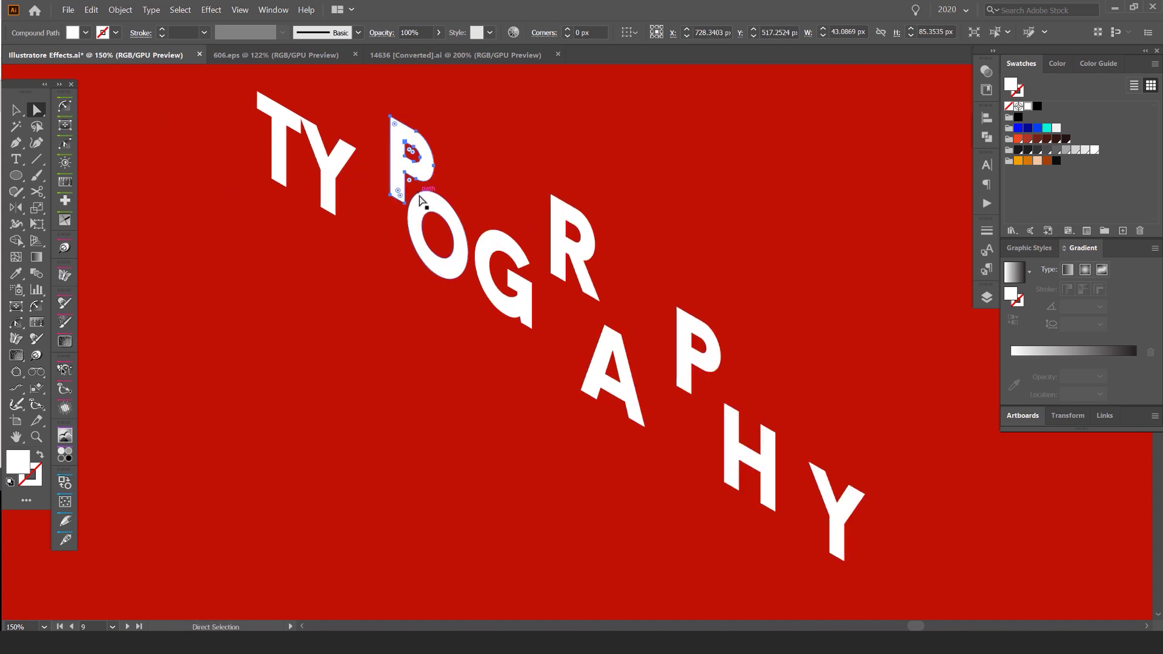
pyautogui.moveTo(419, 195); pyautogui.dragTo(408, 238)
pyautogui.moveTo(321, 160); pyautogui.dragTo(329, 195)
pyautogui.click(371, 120)
# Move the whole staggered "TYPOGRAPHY" group about 271 px left and 115 px down to centre it on the red artboard.
pyautogui.scroll(-4, 367, 114)
pyautogui.press('space')
pyautogui.moveTo(371, 116); pyautogui.dragTo(491, 319)
pyautogui.press('v')
pyautogui.moveTo(535, 367); pyautogui.dragTo(765, 363)
pyautogui.moveTo(613, 293); pyautogui.dragTo(542, 324)
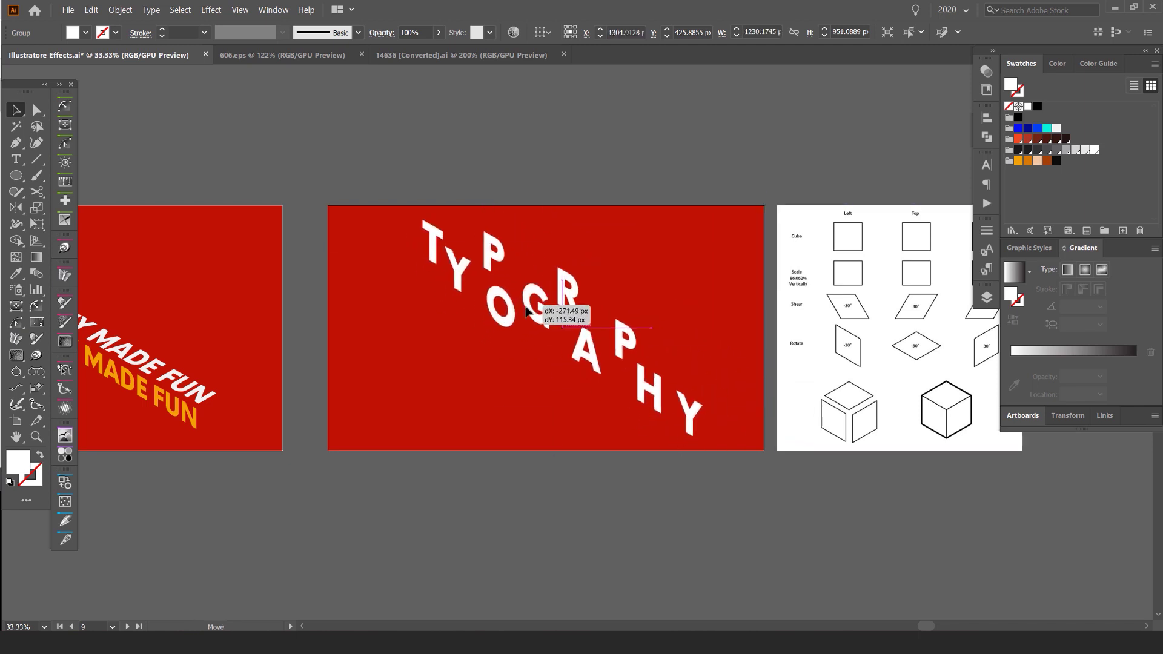
pyautogui.click(687, 263)
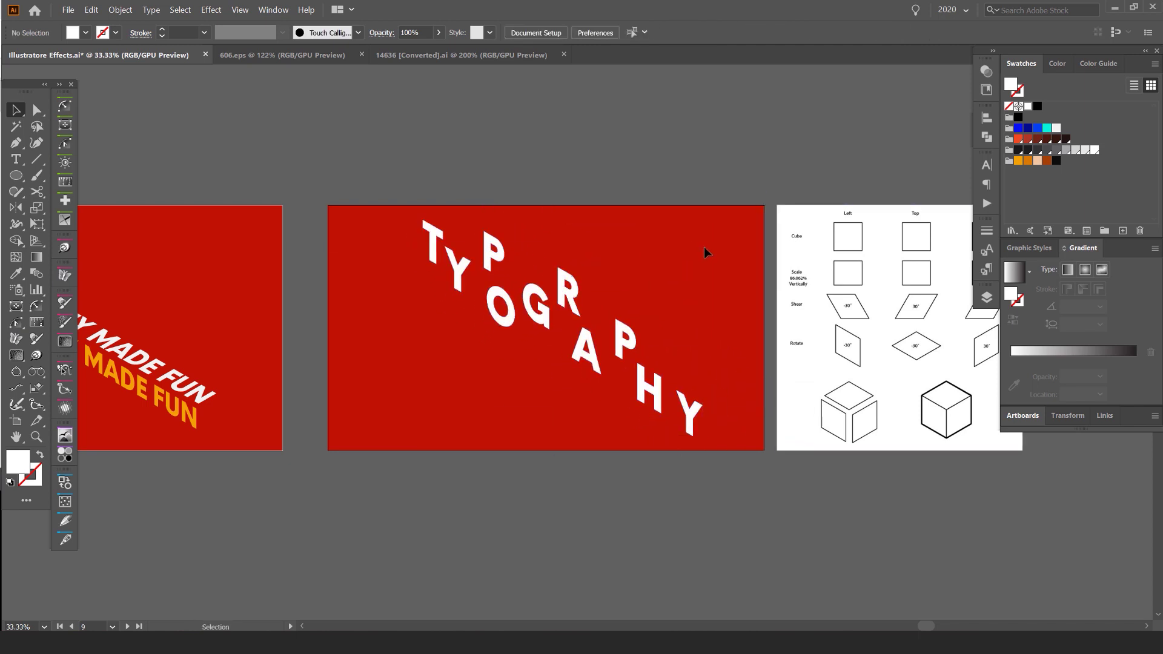